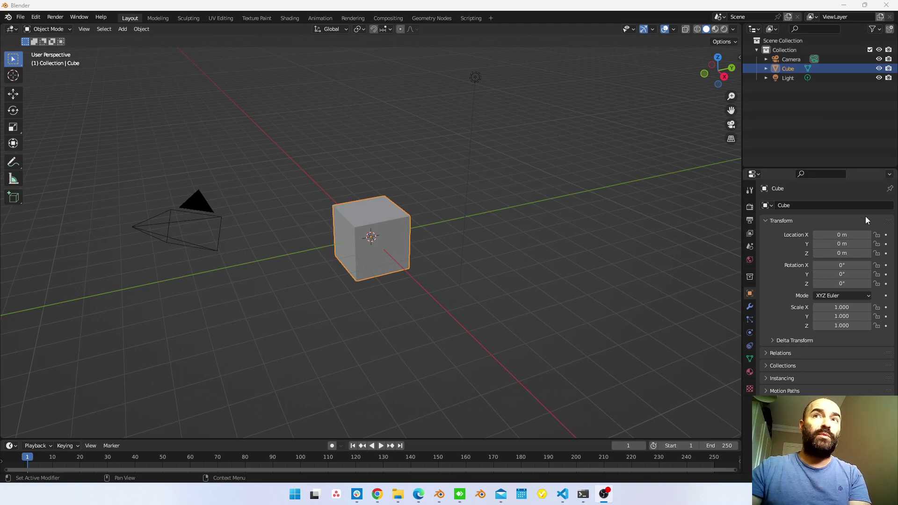
Search the add-on preferences for "texe" and view the details of the Texel Density Checker add-on.
click(36, 17)
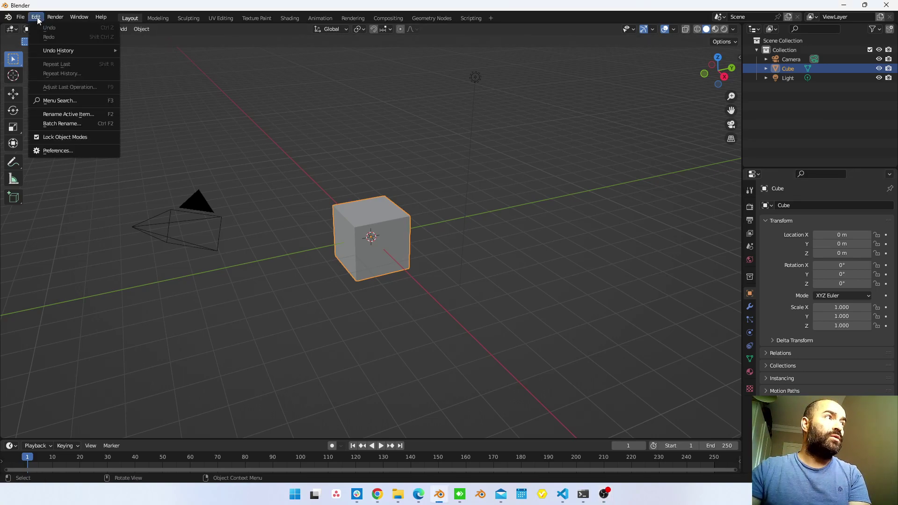
click(57, 151)
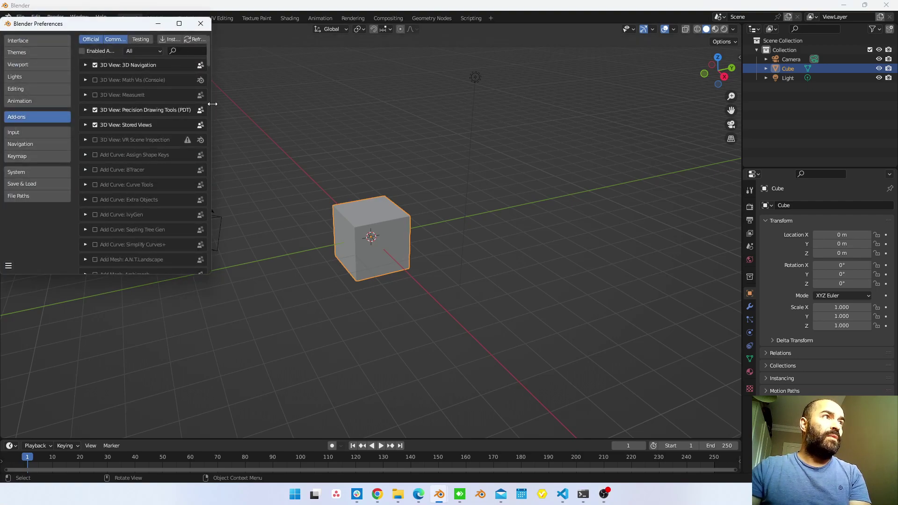
drag(213, 104, 404, 104)
click(320, 49)
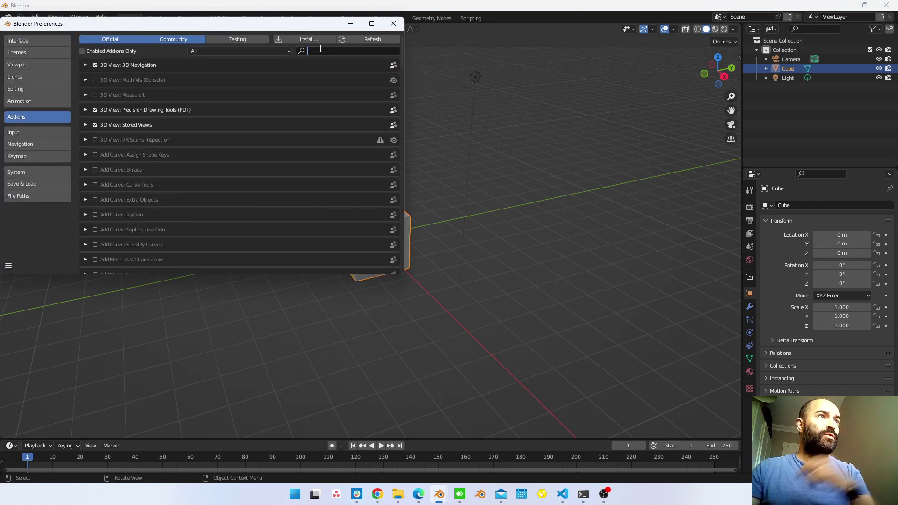
text(texe)
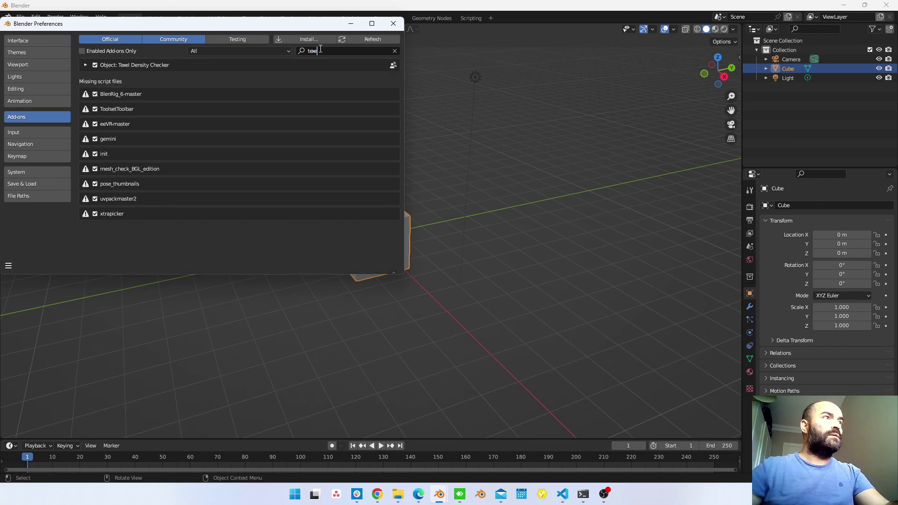
click(86, 65)
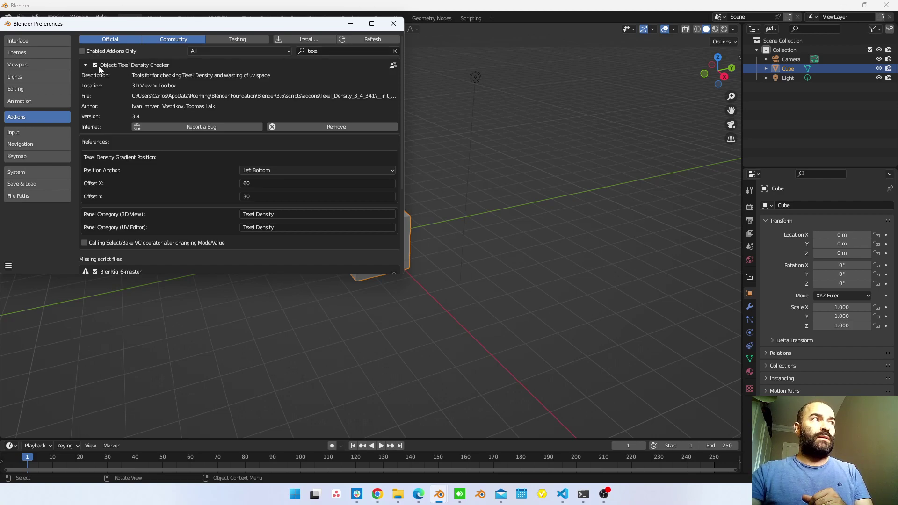
click(394, 24)
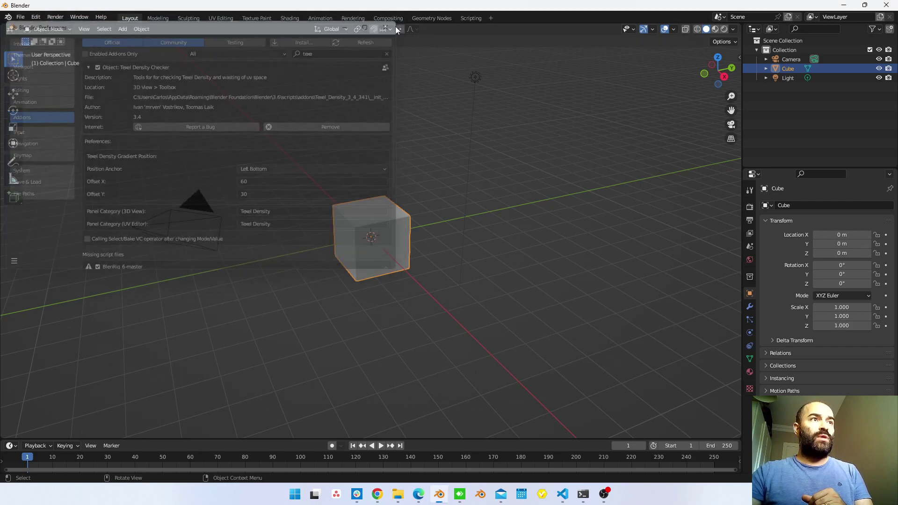
Show the Texel Density Checker settings in the UV Editing workspace's UV editor and set the units to px/m.
middle_drag(401, 255, 391, 234)
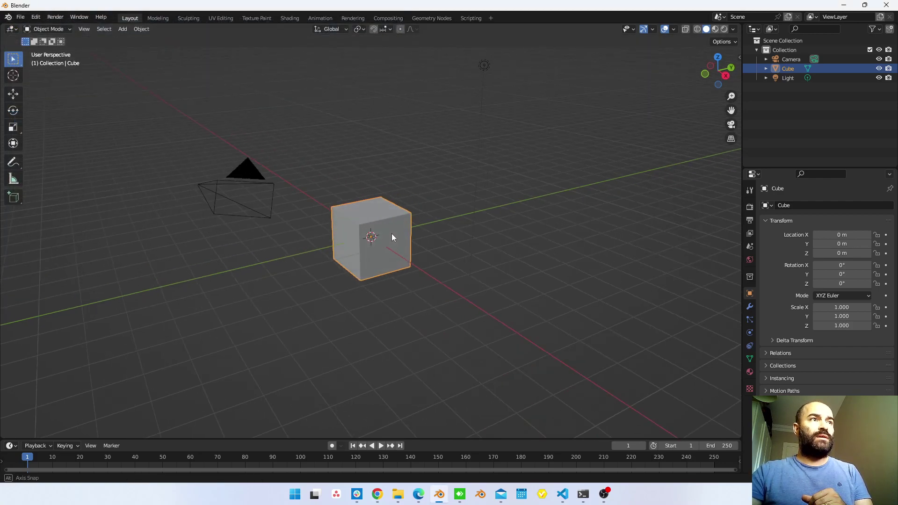
click(226, 18)
middle_drag(551, 245, 538, 231)
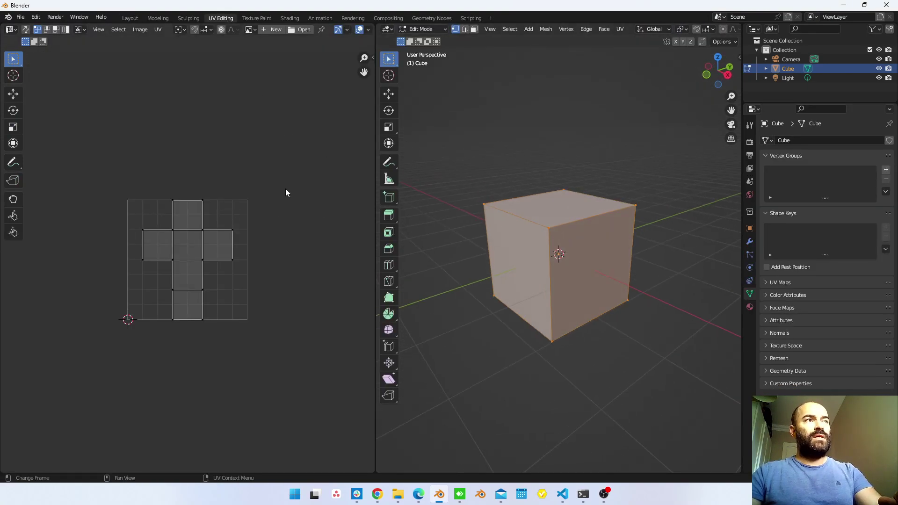
key(n)
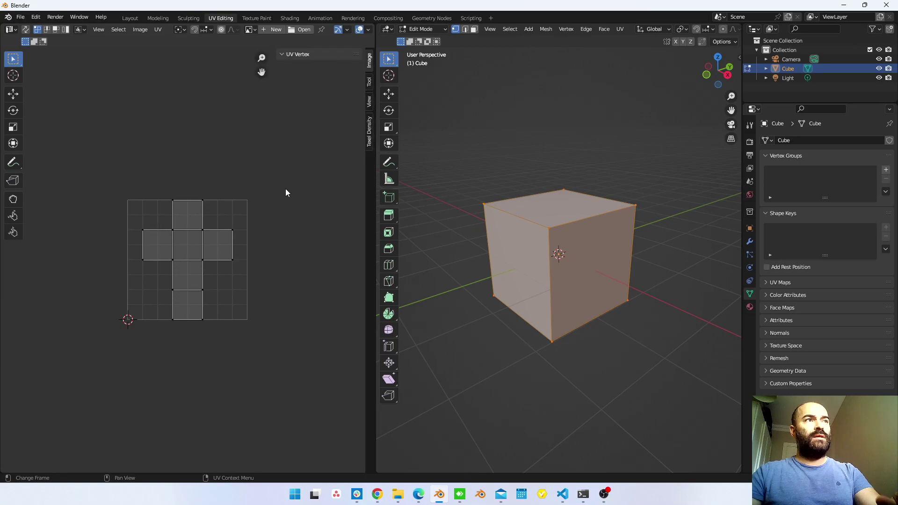
click(369, 132)
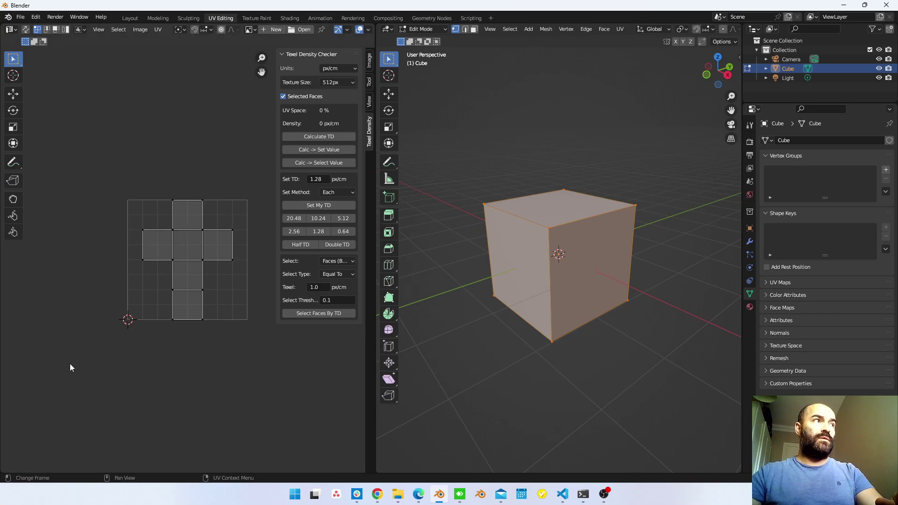
scroll(193, 320, up, 3)
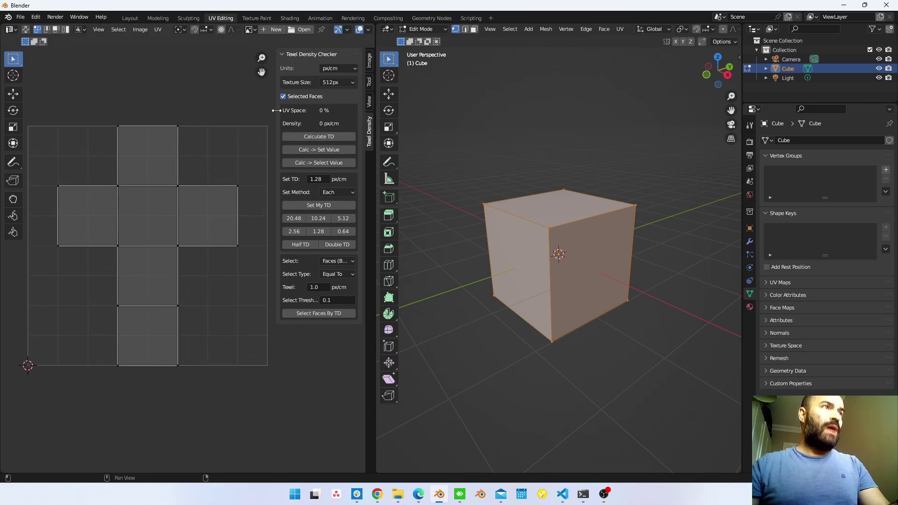
drag(274, 110, 244, 110)
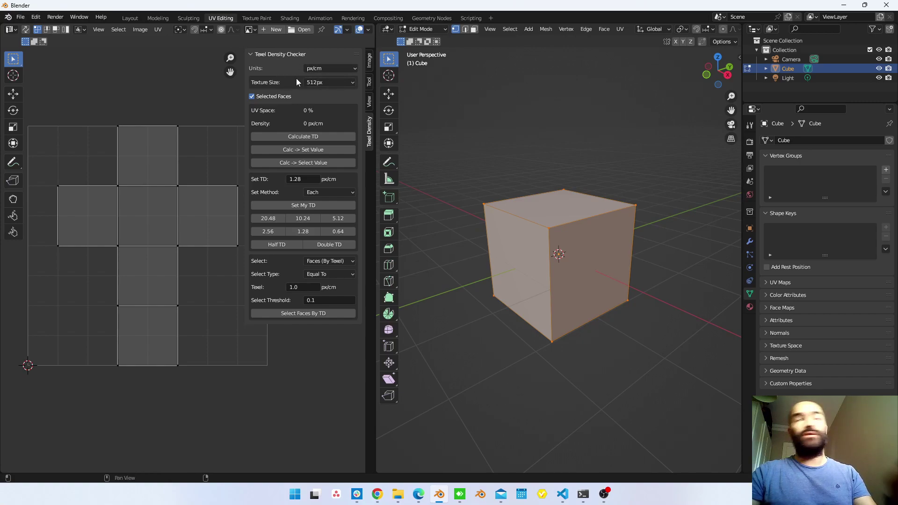
click(320, 70)
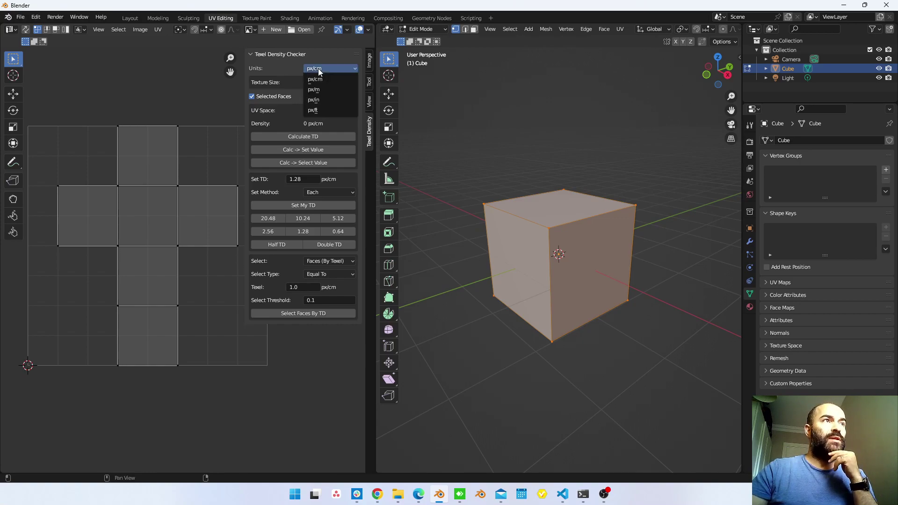
click(325, 91)
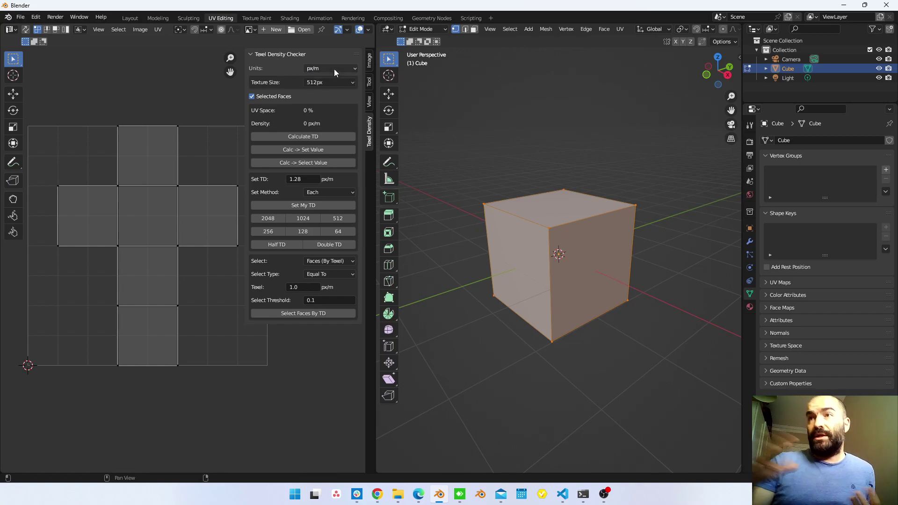
Scale the cube down uniformly in Object Mode to about 1 m per side.
middle_drag(588, 287, 623, 285)
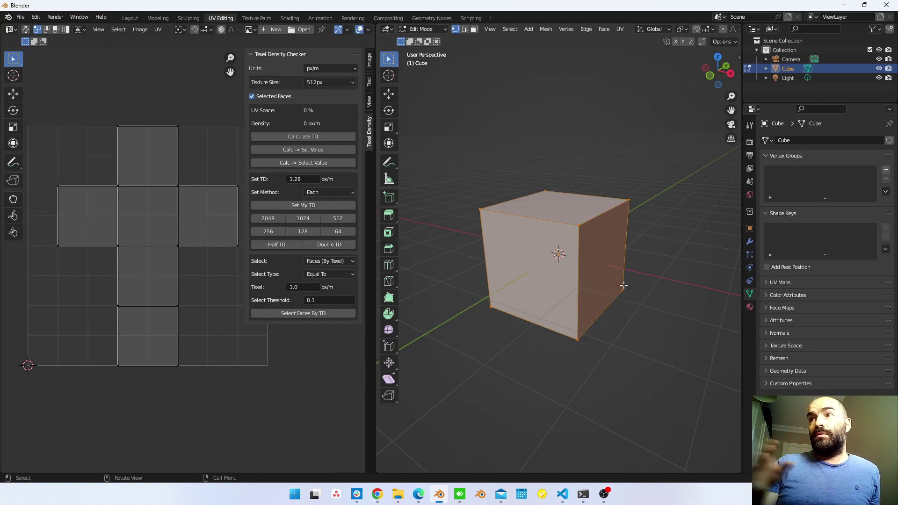
scroll(624, 285, up, 1)
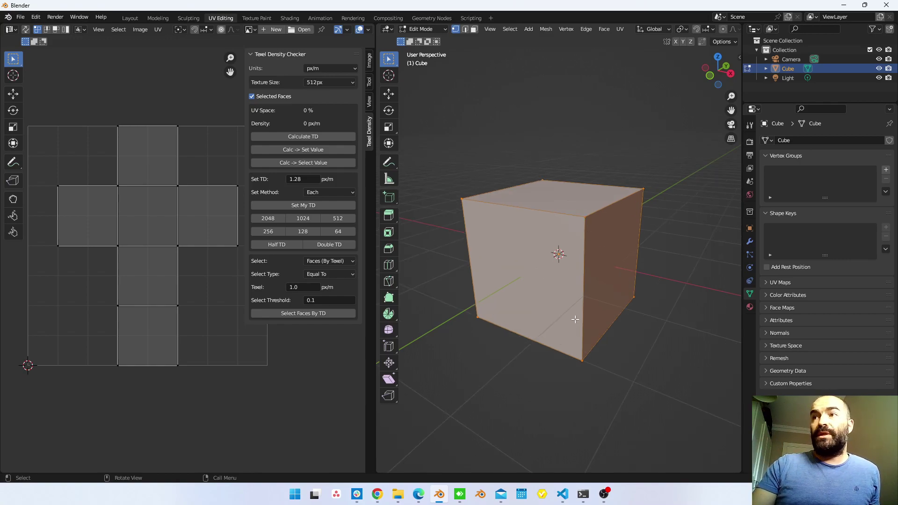
middle_drag(562, 257, 600, 257)
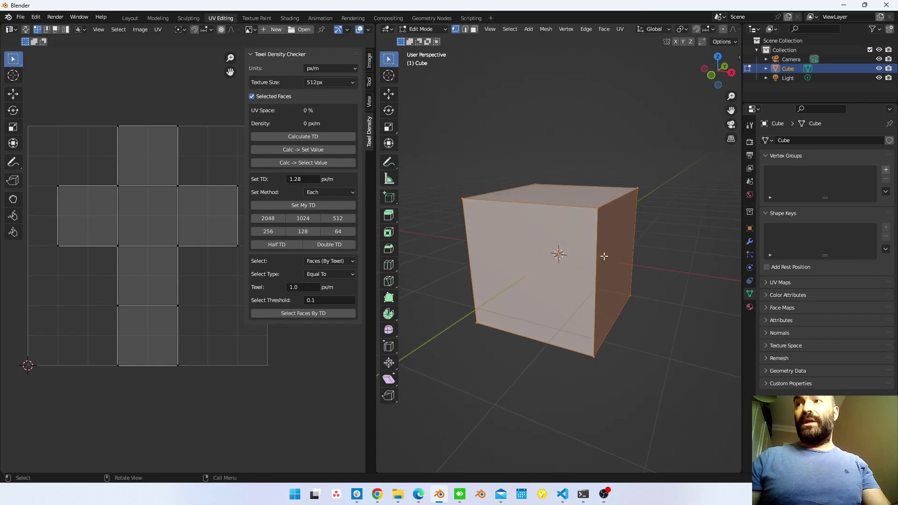
key(Tab)
middle_drag(607, 254, 605, 252)
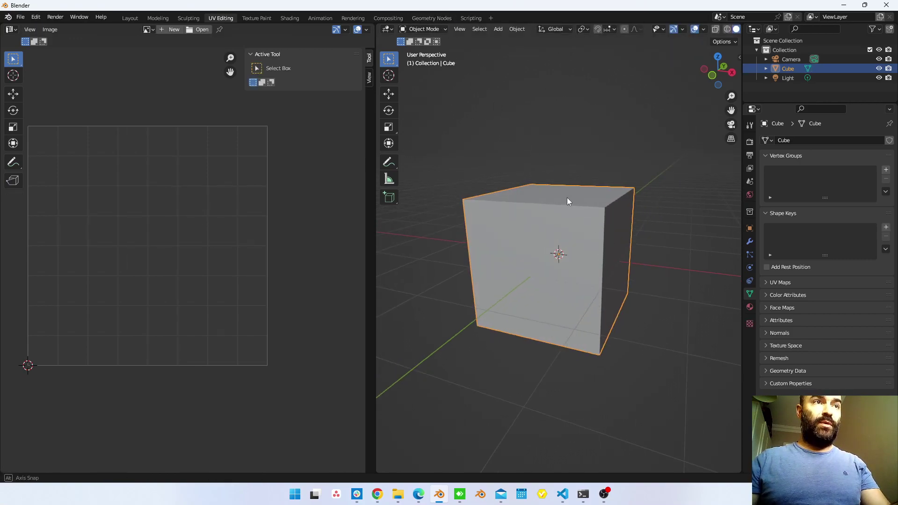
key(s)
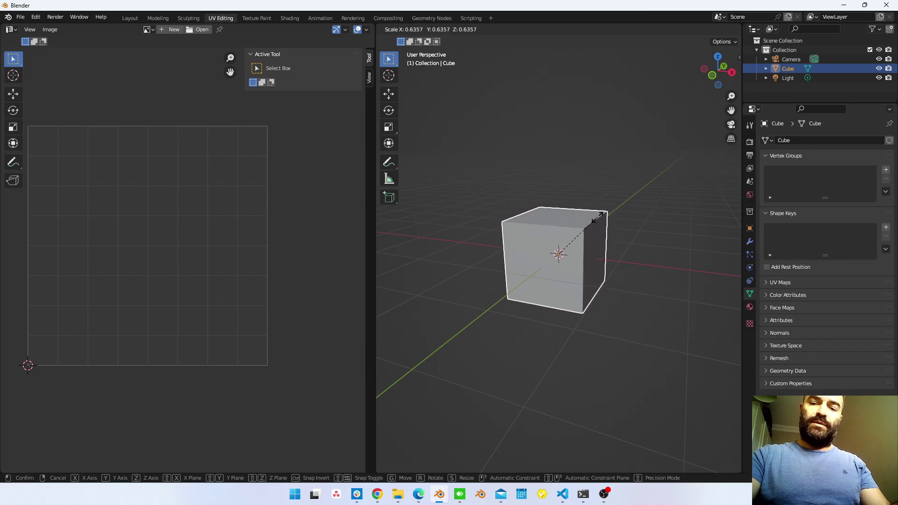
click(598, 219)
Measure the height of the cube from the front view.
mouse_move(602, 222)
middle_down()
mouse_move(574, 245)
mouse_move(593, 237)
middle_up()
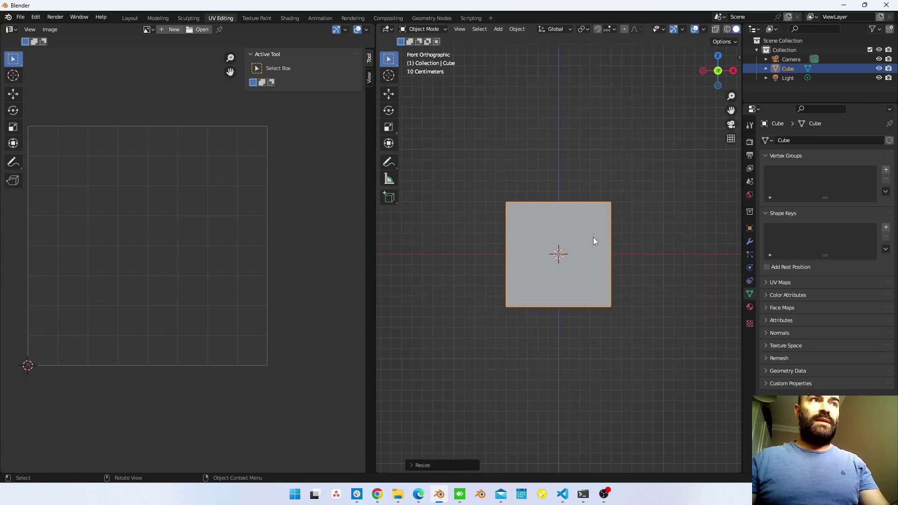
scroll(593, 237, up, 4)
click(389, 179)
drag(432, 363, 431, 144)
middle_drag(449, 181, 561, 317)
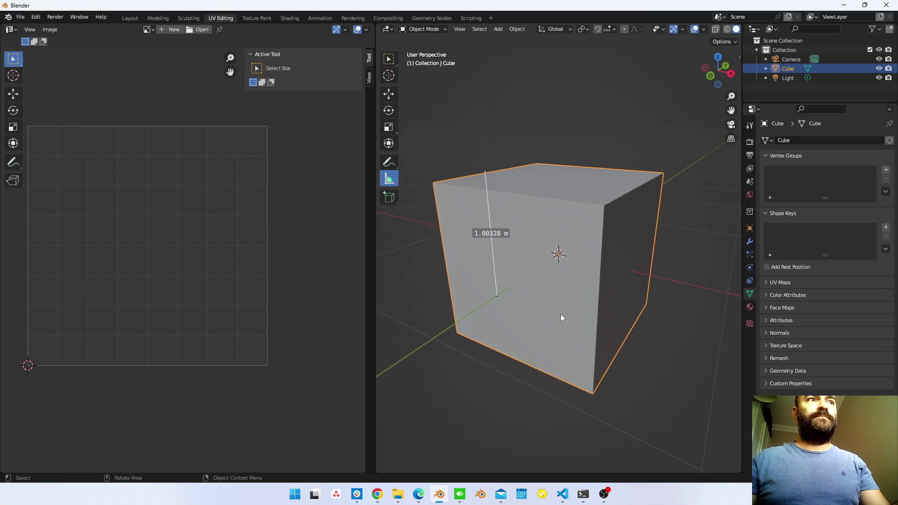
scroll(560, 314, down, 3)
scroll(551, 305, up, 1)
Enter Edit Mode on the cube with face selection and select its top face.
key(Tab)
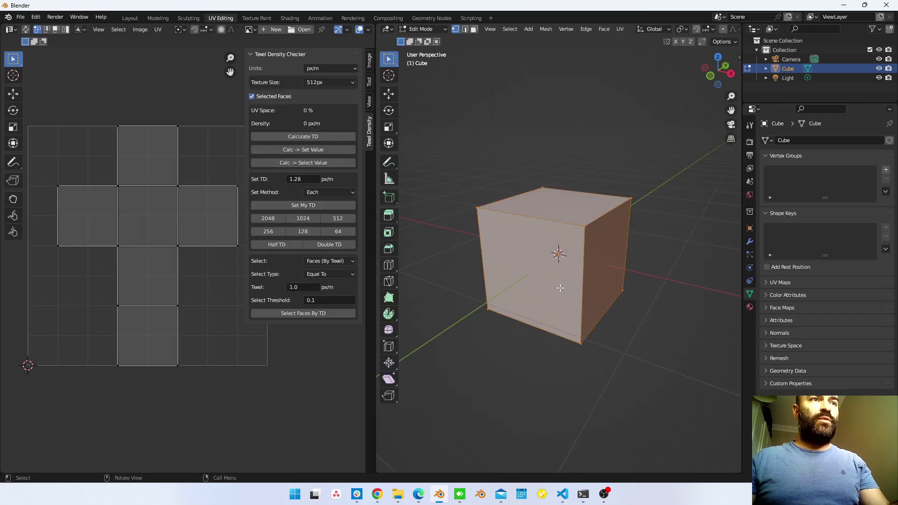
scroll(581, 288, up, 1)
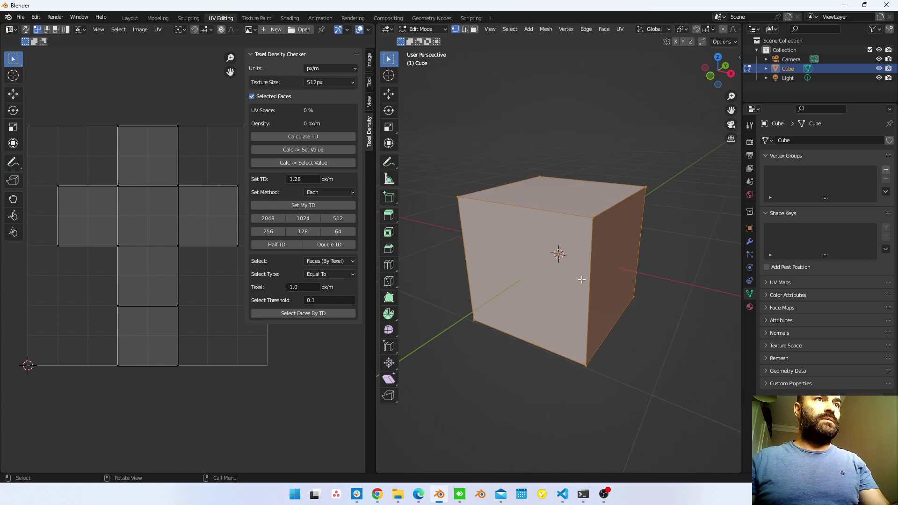
key(3)
click(569, 201)
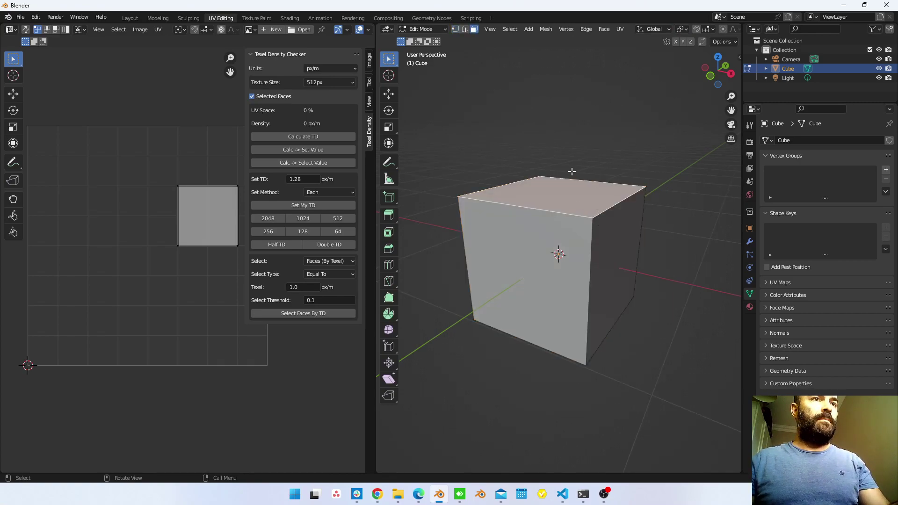
middle_drag(589, 243, 558, 246)
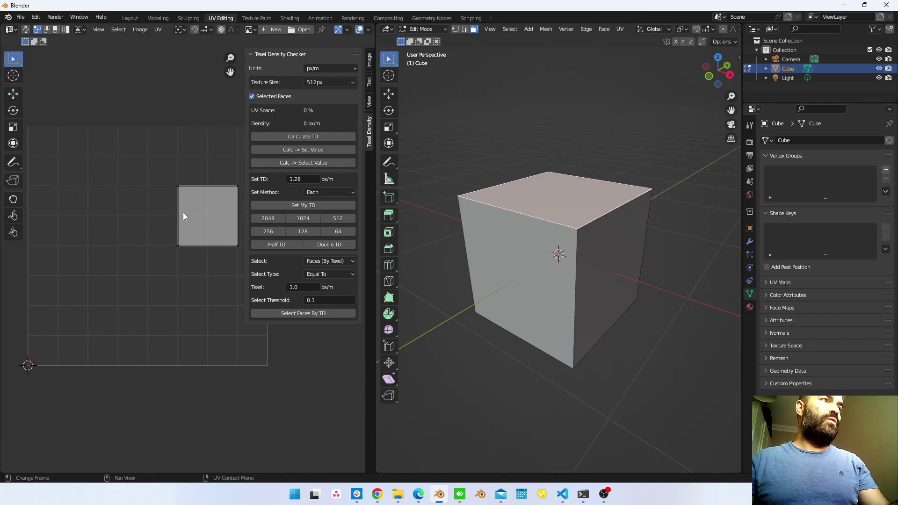
scroll(220, 236, down, 1)
middle_drag(220, 236, 185, 227)
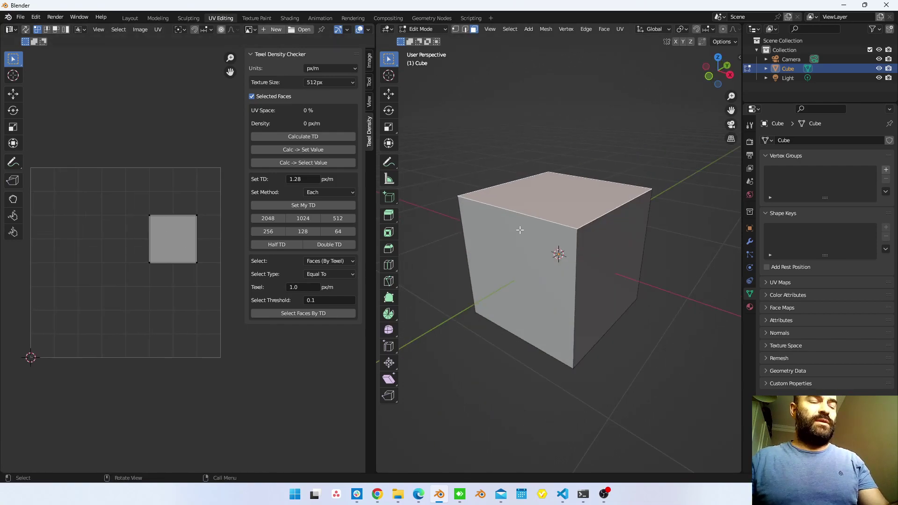
Select all of the cube's faces and all of their UVs.
key(a)
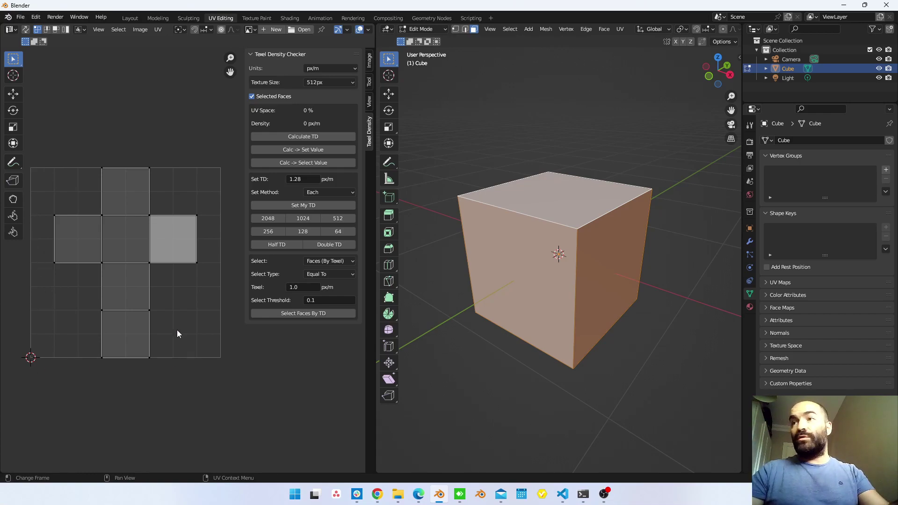
key(a)
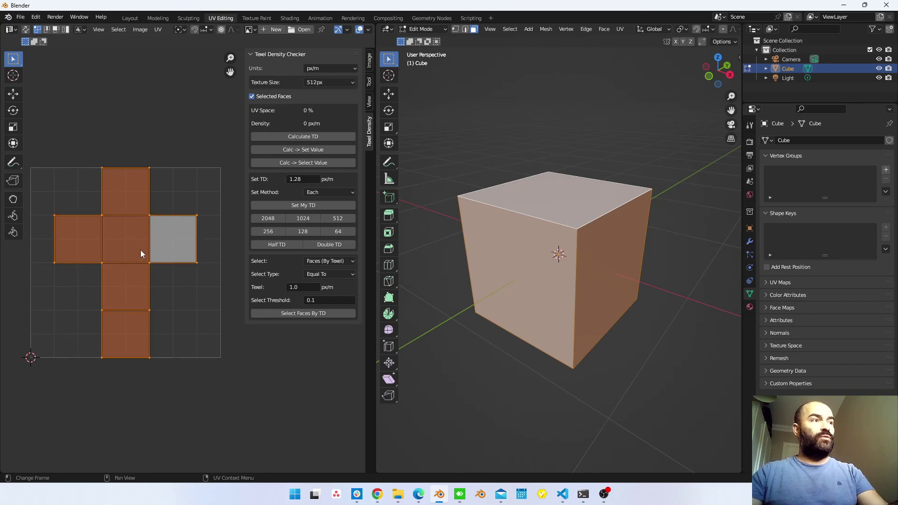
key(s)
key(Escape)
key(s)
key(Escape)
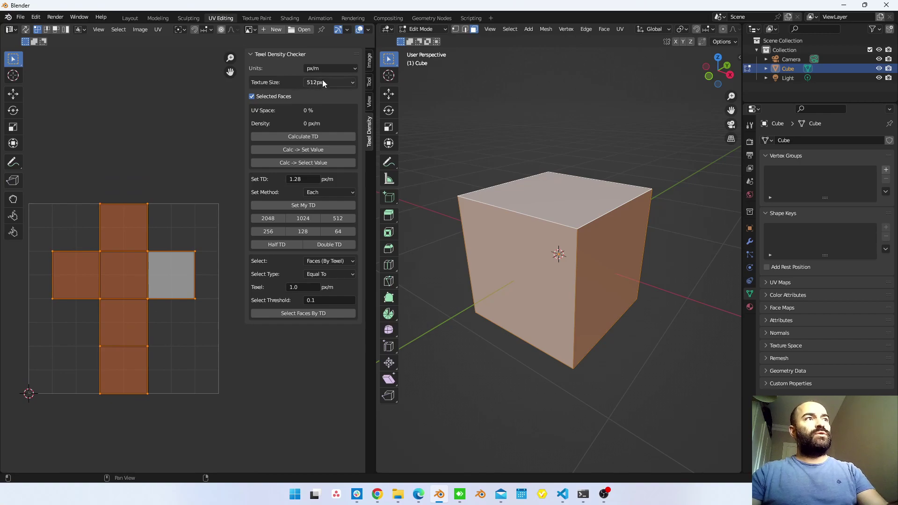
Set the texture size to 2048px and apply a texel density of 2048 px/m to the selected faces.
click(324, 82)
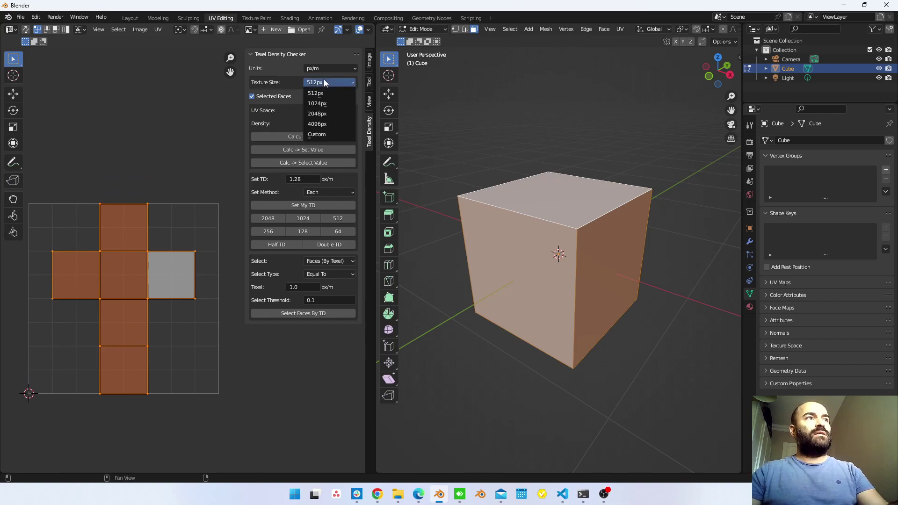
click(323, 114)
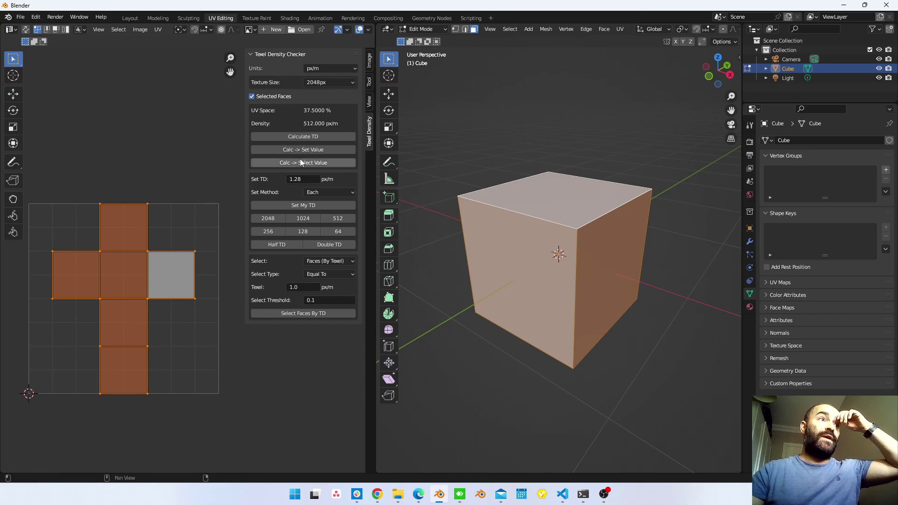
click(307, 180)
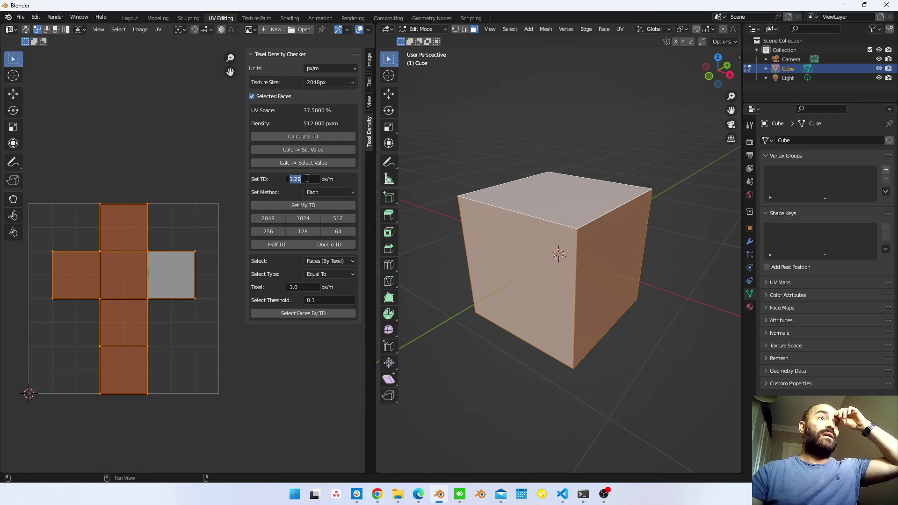
text(2048)
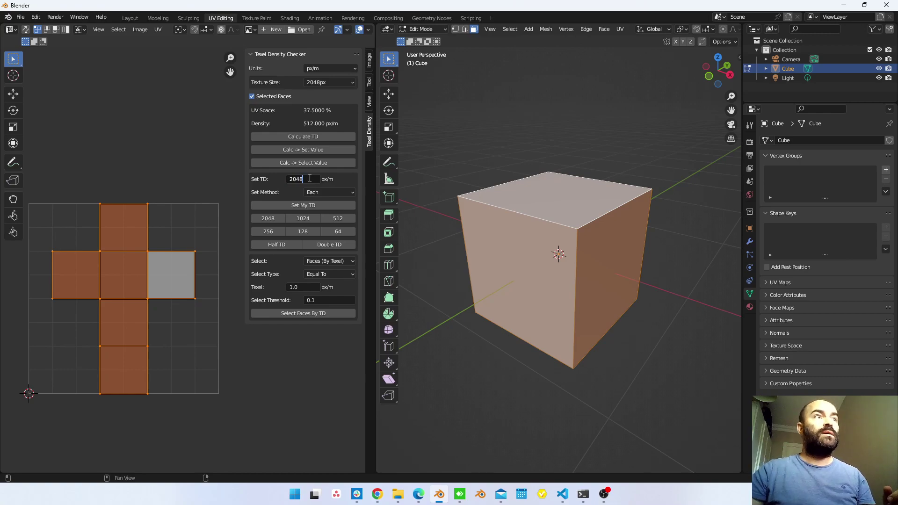
key(Return)
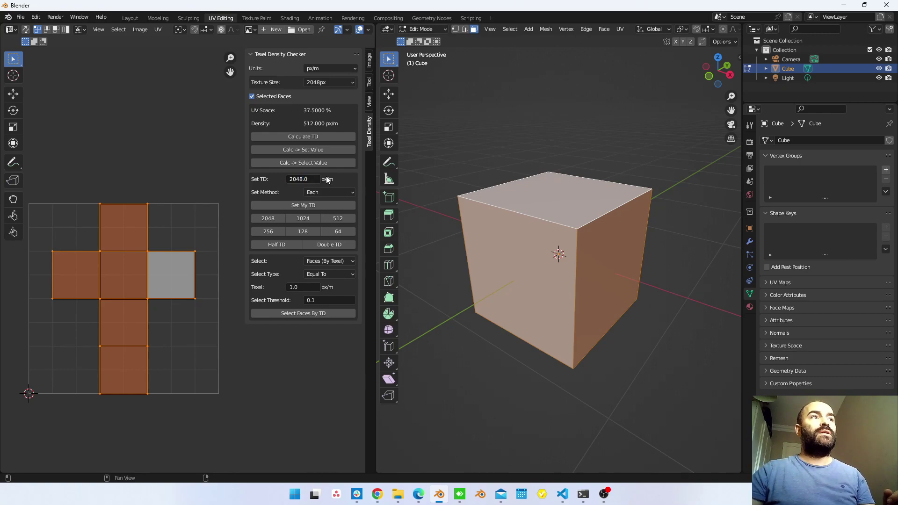
click(304, 206)
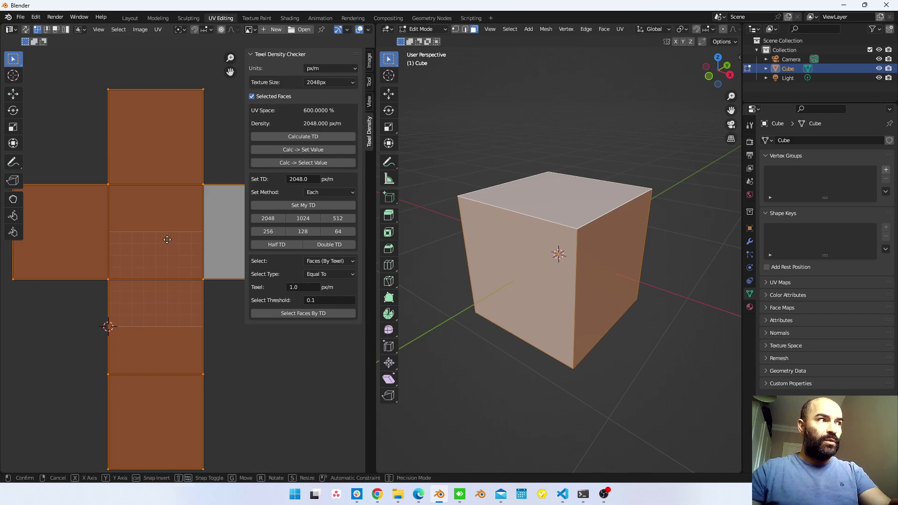
Move all of the cube's UVs down by about 0.5 so the central face lines up with the UV tile.
key(g)
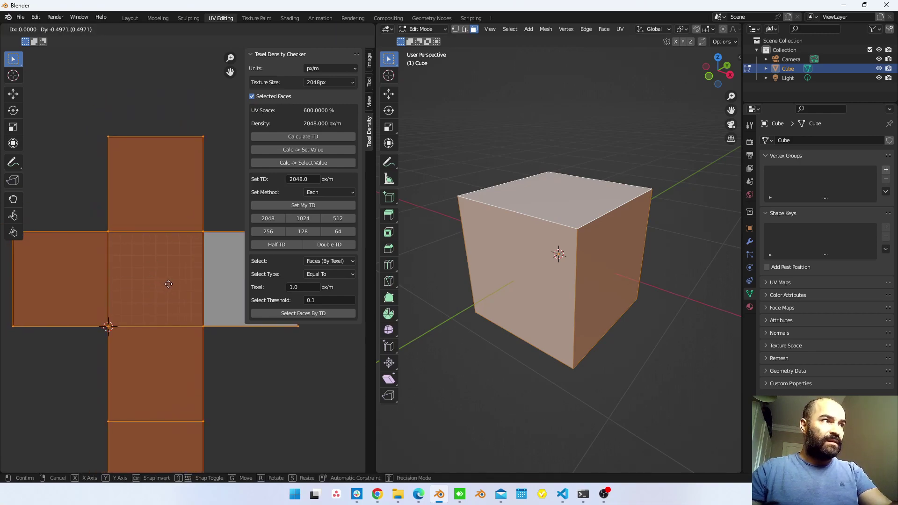
click(168, 295)
scroll(169, 299, up, 3)
middle_drag(197, 248, 192, 264)
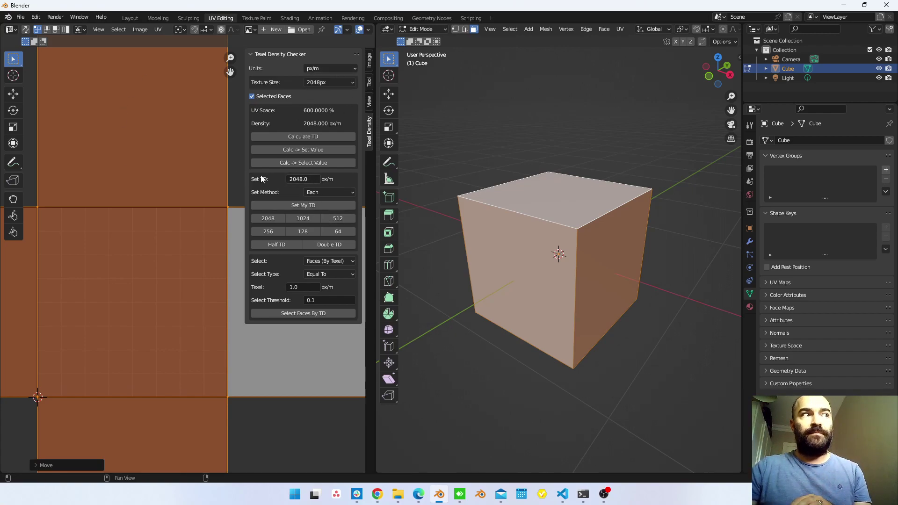
click(304, 180)
key(Return)
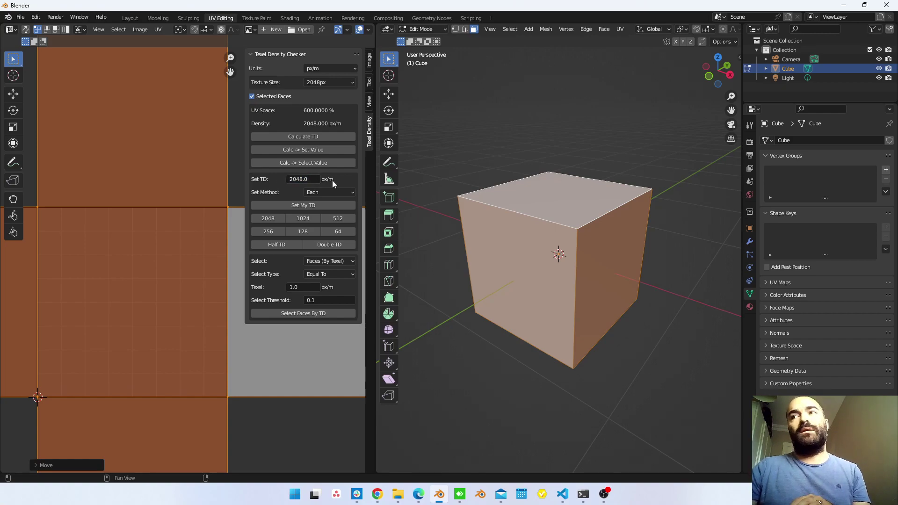
scroll(156, 259, down, 4)
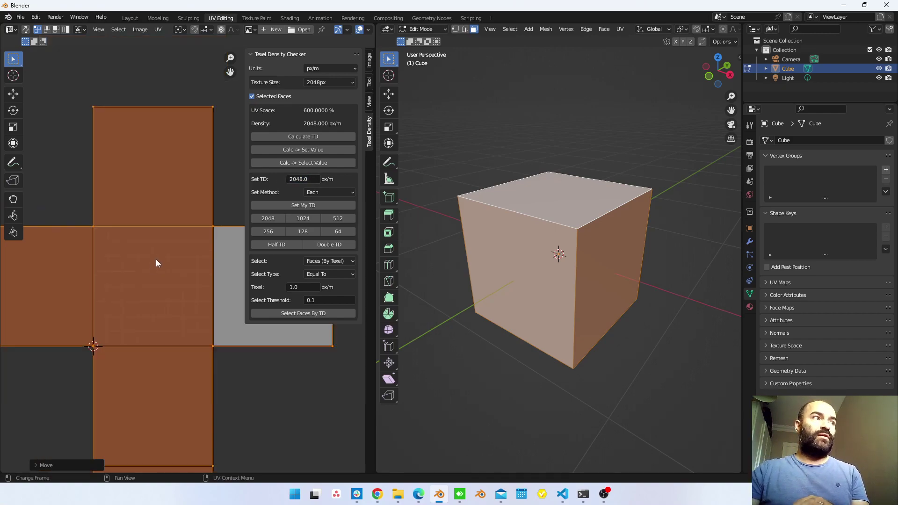
Turn on UV sync selection and select three of the cube's side faces.
middle_drag(580, 240, 547, 230)
click(506, 257)
middle_drag(507, 257, 538, 281)
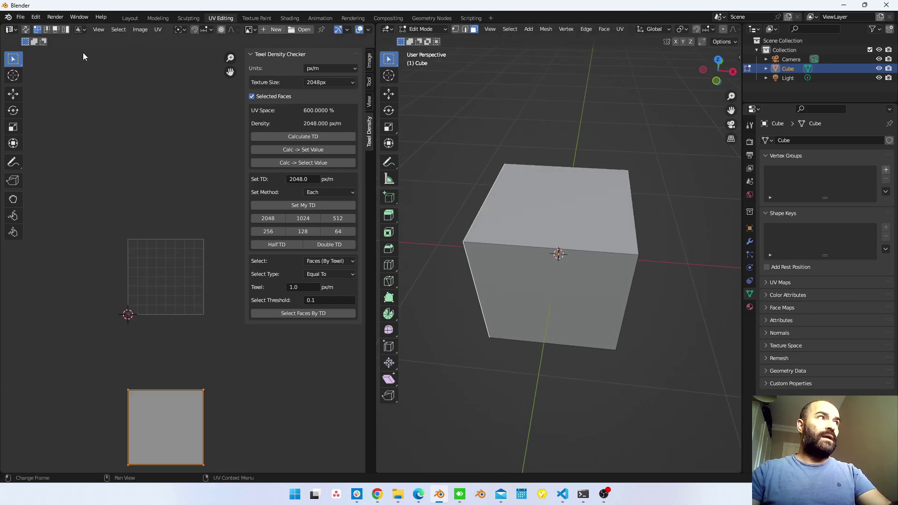
click(26, 29)
middle_drag(570, 307, 586, 281)
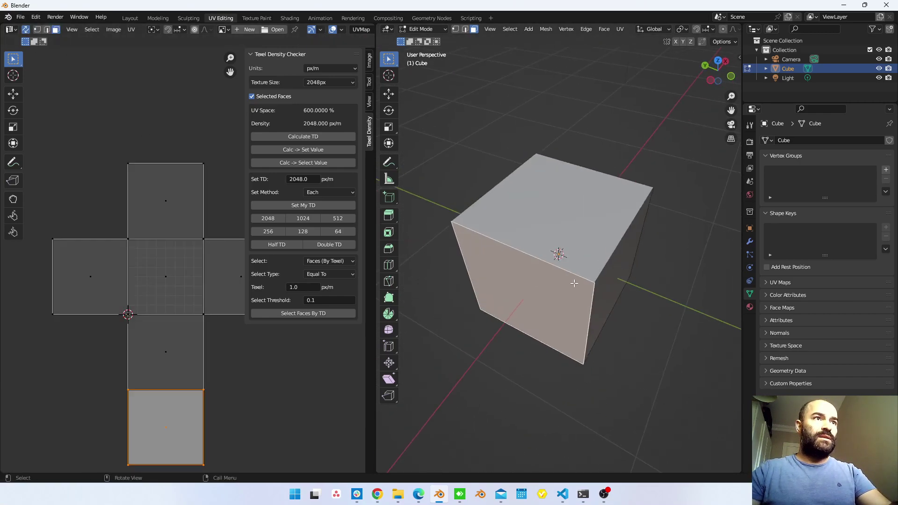
middle_drag(522, 291, 600, 266)
shift+click(538, 283)
shift+click(545, 281)
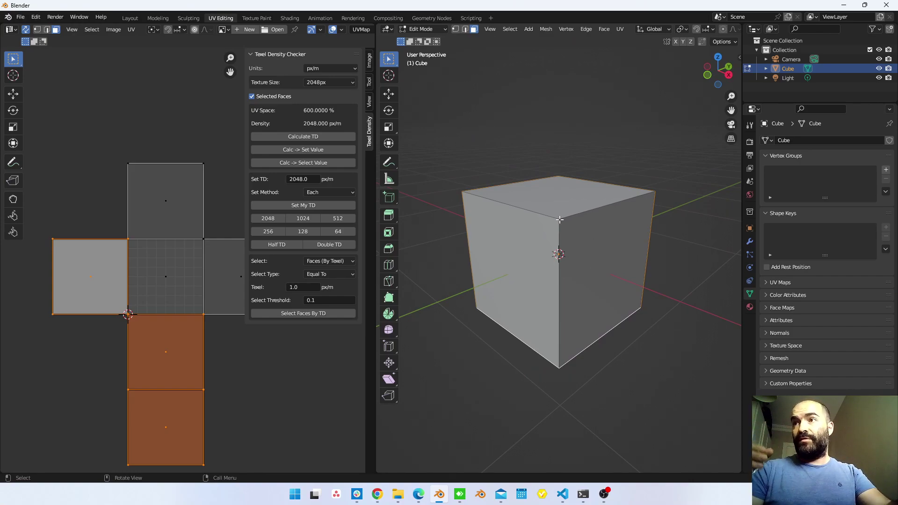
Halve the texel density of the three selected faces and move their UVs outside the tile.
scroll(154, 251, down, 2)
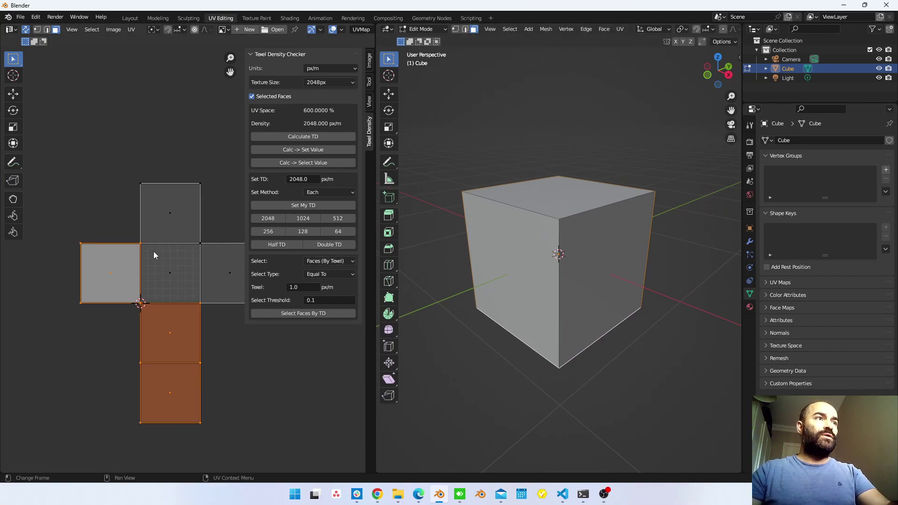
middle_drag(164, 272, 160, 272)
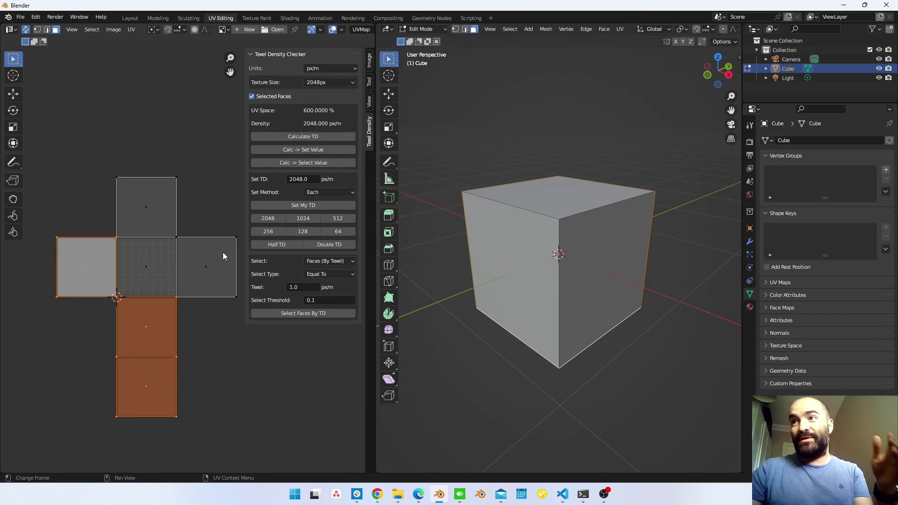
click(281, 245)
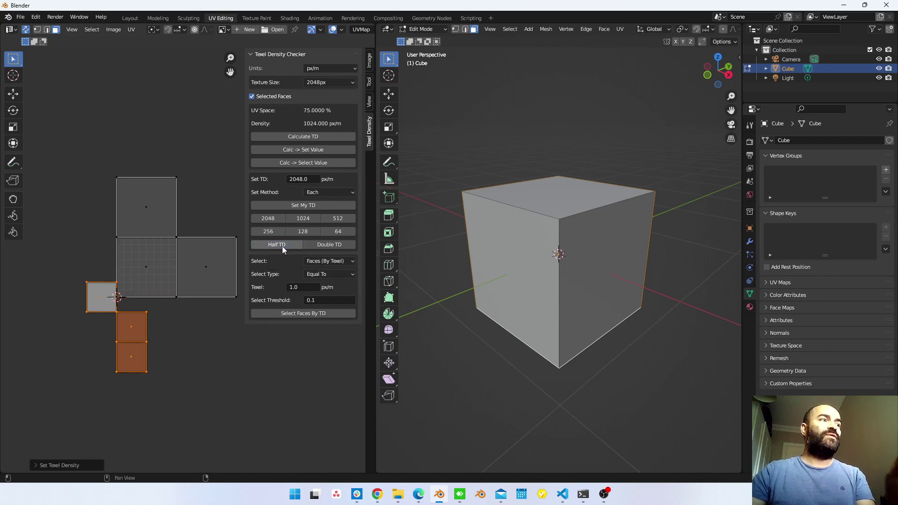
key(g)
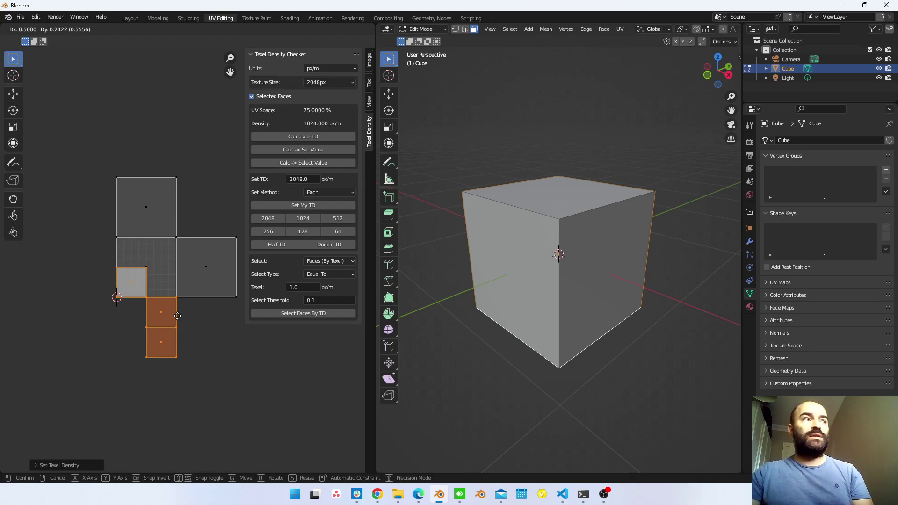
click(109, 321)
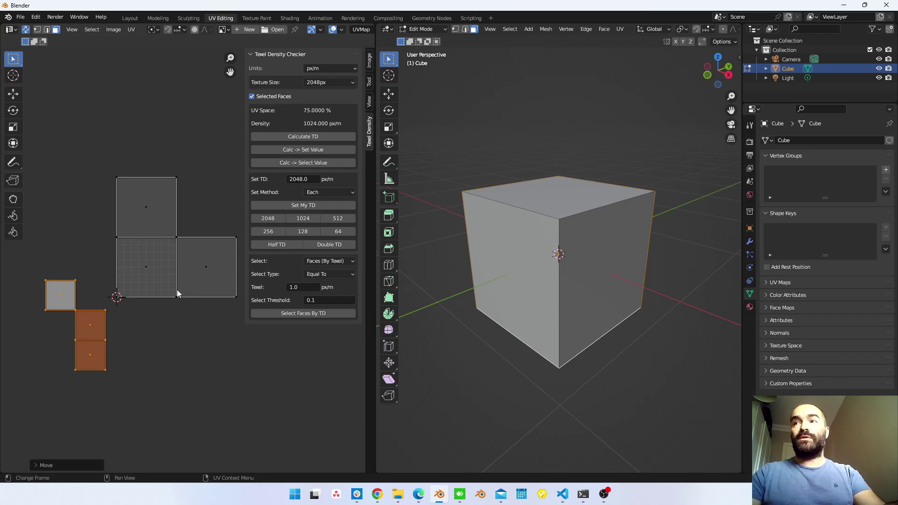
Apply the 2048 px/m density to the three selected faces and pull the cube's six UV faces apart.
click(304, 206)
click(99, 323)
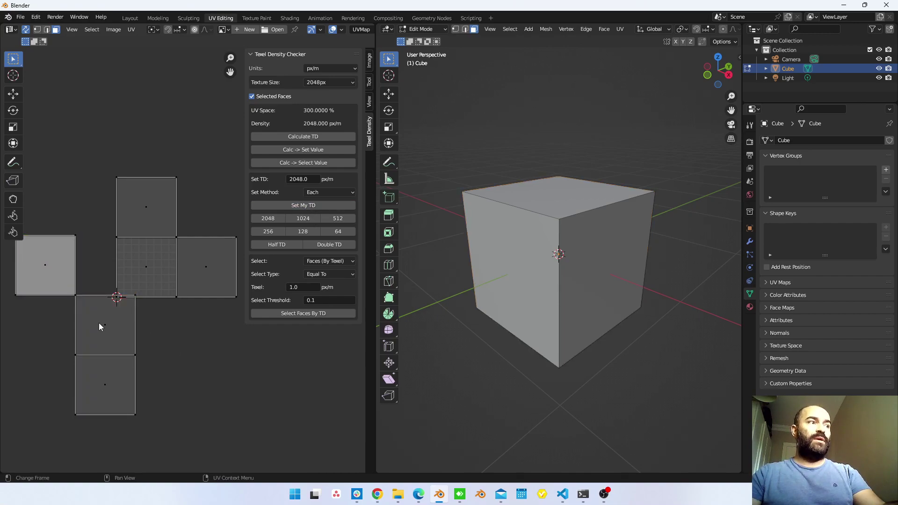
drag(119, 322, 175, 347)
click(99, 373)
drag(99, 373, 65, 379)
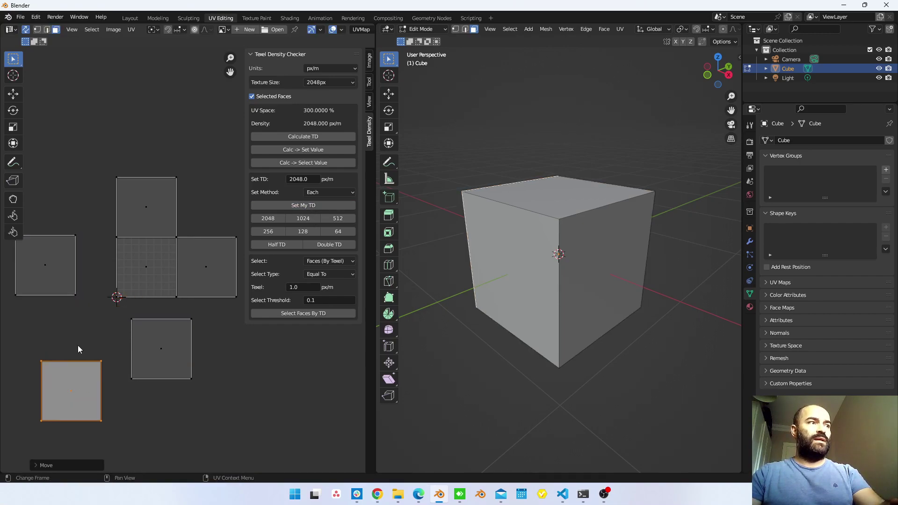
click(154, 280)
drag(154, 279, 119, 296)
click(192, 261)
drag(192, 260, 212, 225)
drag(148, 209, 136, 181)
scroll(176, 279, down, 2)
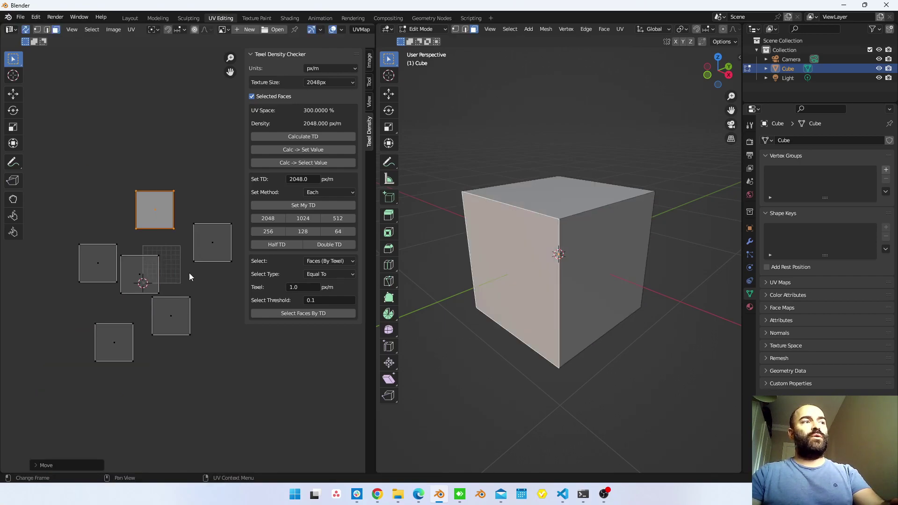
Line up the six UV faces edge to edge in one horizontal row starting at the UV tile, ending with nothing selected.
ctrl+scroll(185, 273, down, 4)
drag(136, 251, 120, 279)
drag(77, 224, 155, 279)
middle_drag(134, 299, 153, 311)
drag(117, 320, 218, 272)
drag(46, 274, 240, 282)
middle_drag(97, 339, 61, 341)
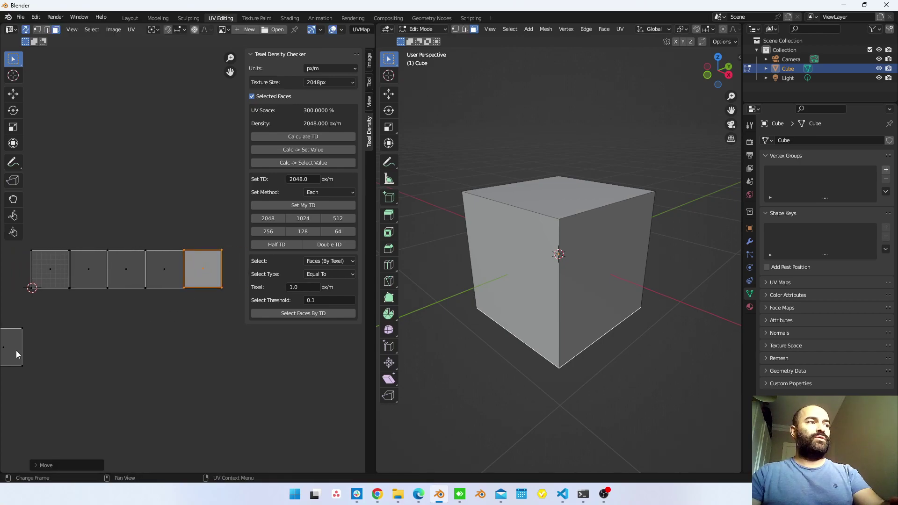
drag(16, 353, 274, 272)
middle_drag(170, 314, 144, 335)
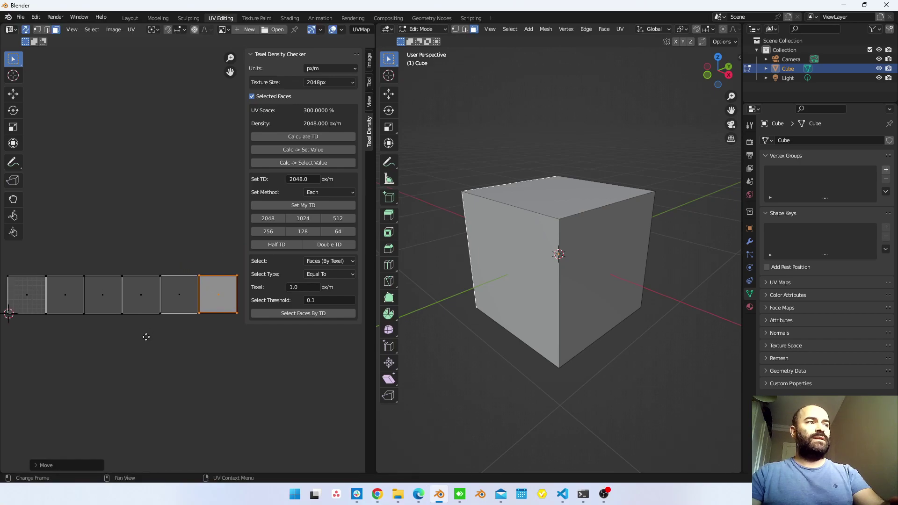
click(180, 343)
Return to Object Mode, with Material Preview shading in the 3D viewport and the cube deselected.
mouse_move(556, 219)
middle_down()
mouse_move(599, 214)
mouse_move(598, 223)
mouse_move(562, 230)
middle_up()
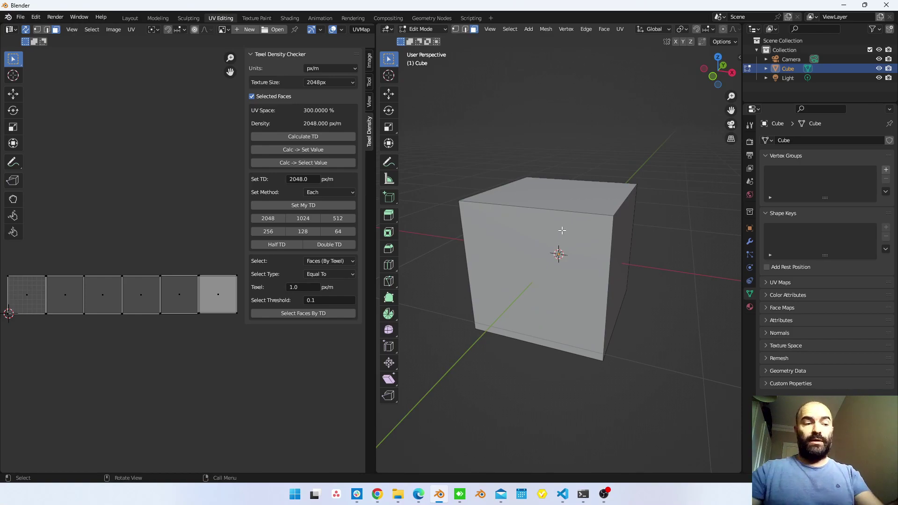
key(Tab)
scroll(726, 28, down, 2)
click(716, 29)
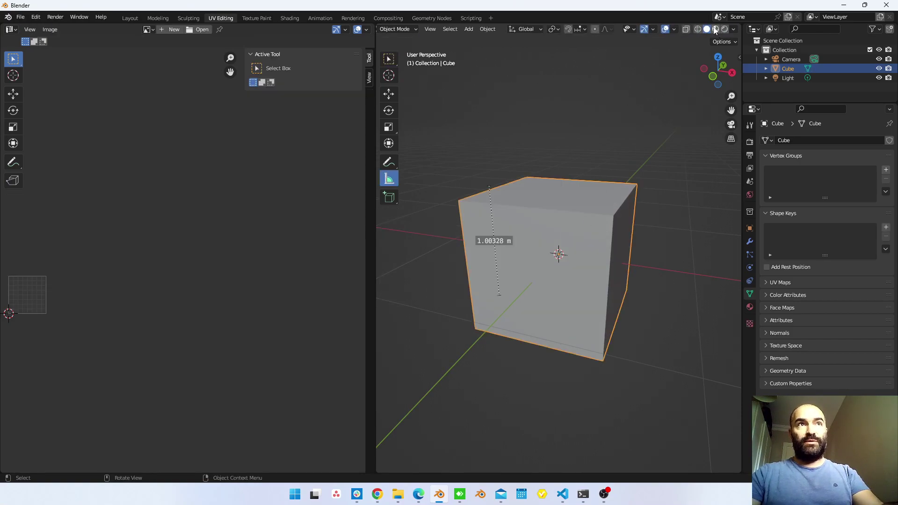
middle_drag(606, 242, 592, 284)
key(Tab)
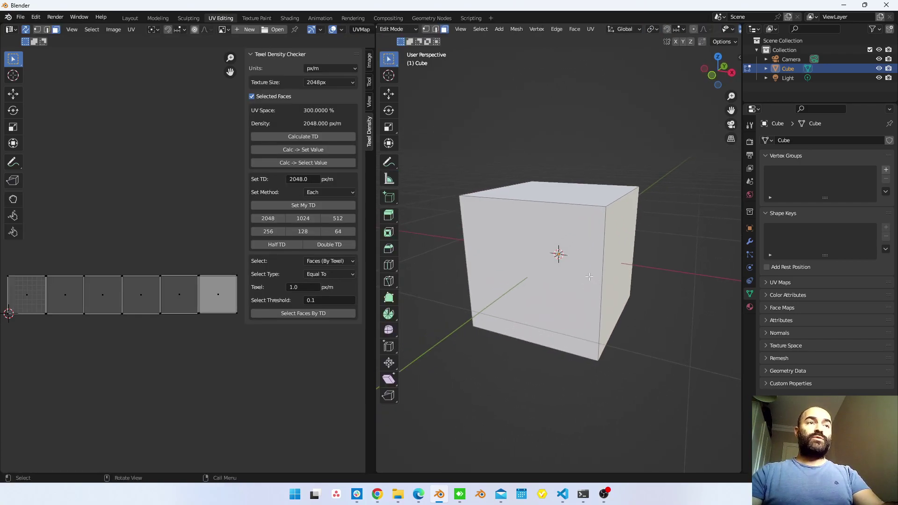
key(Tab)
scroll(630, 322, down, 4)
click(630, 322)
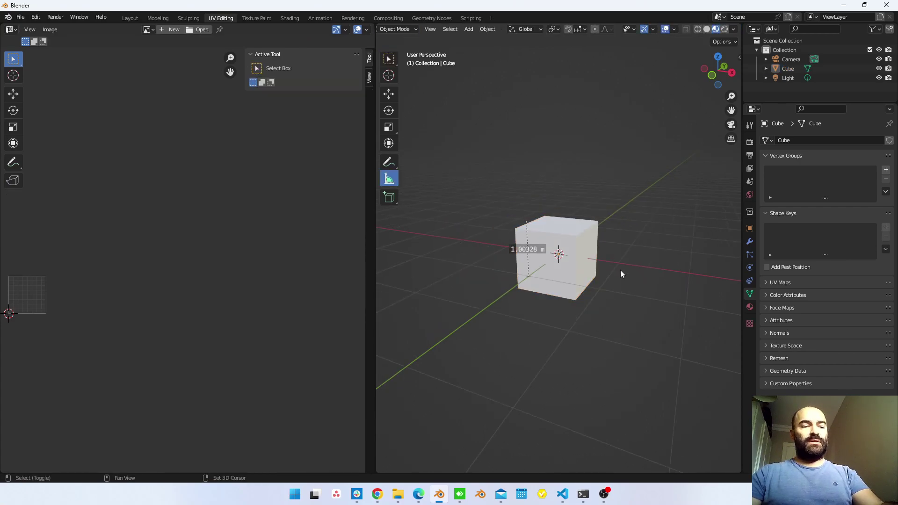
Add a second cube and place it beside the original, offset along the X axis and raised.
key(shift+a)
mouse_move(620, 271)
click(674, 279)
middle_drag(621, 274, 560, 271)
key(g)
key(x)
click(504, 273)
key(g)
click(516, 269)
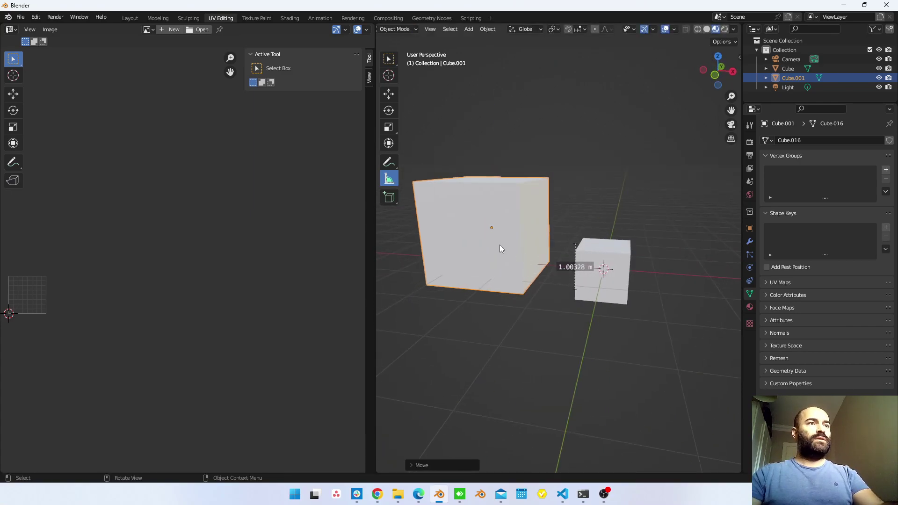
Enter Edit Mode on the new cube and apply a texel density of 2048 px/m to all its faces.
key(Tab)
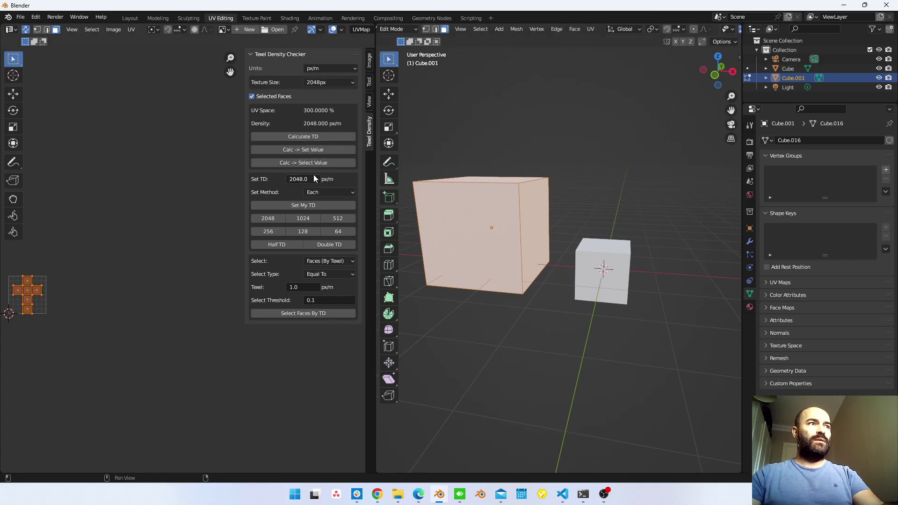
middle_drag(107, 277, 199, 263)
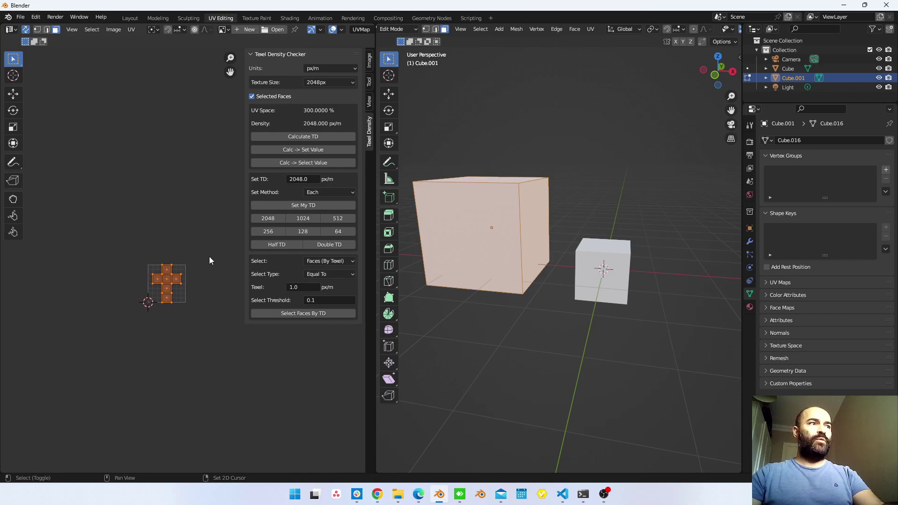
click(306, 206)
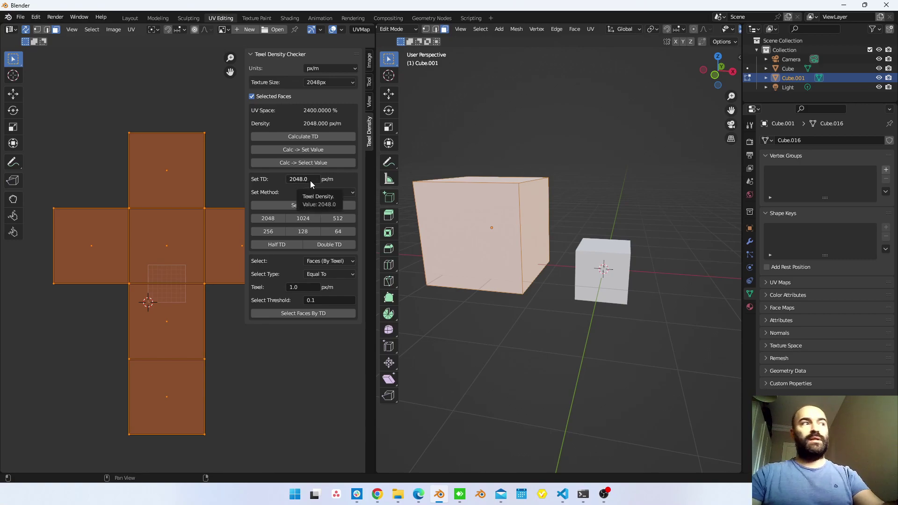
Move the new cube's UVs about 0.5 right and 0.5 down so a face corner meets the UV tile's origin.
scroll(191, 253, up, 1)
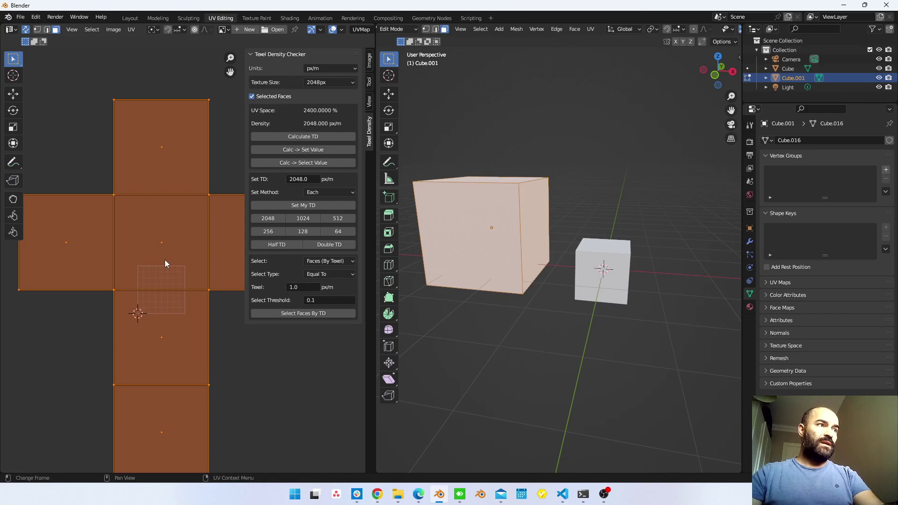
scroll(165, 264, up, 1)
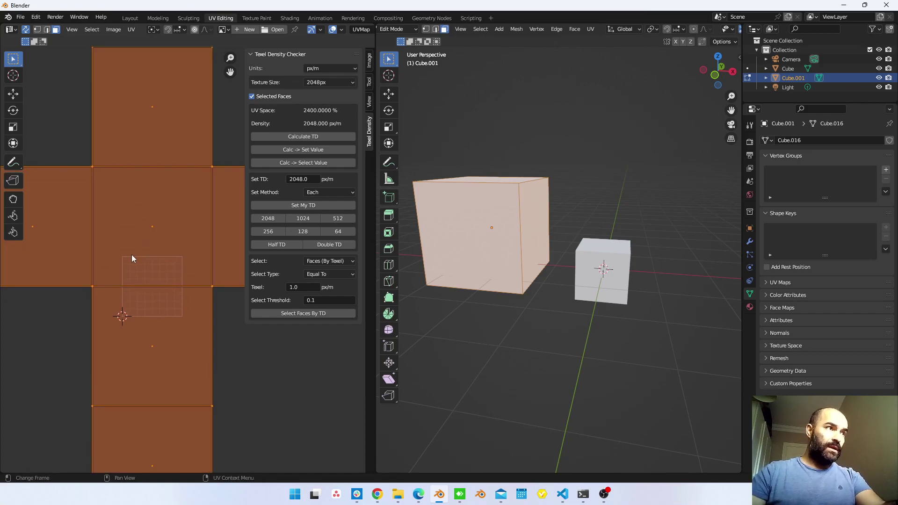
key(g)
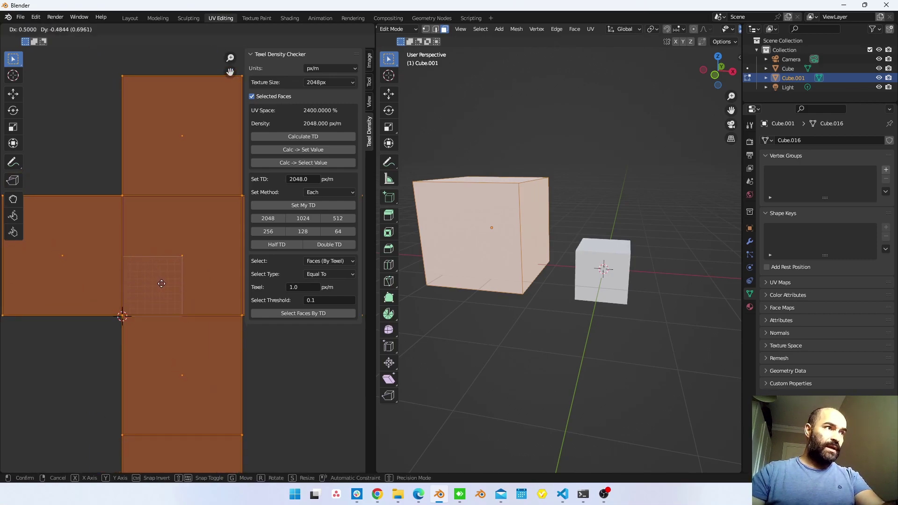
click(162, 283)
middle_drag(210, 271, 170, 288)
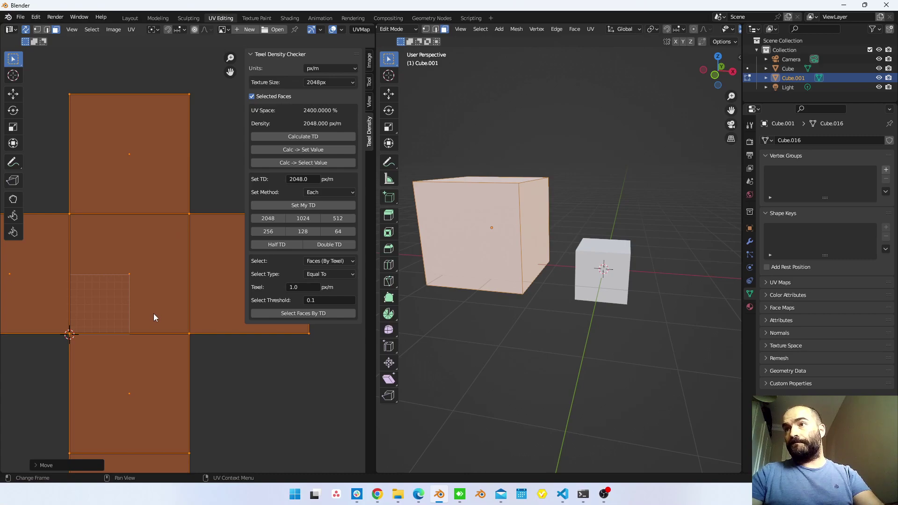
Subdivide all faces of the larger cube once and reselect the whole mesh.
middle_drag(520, 239, 501, 207)
right_click(499, 203)
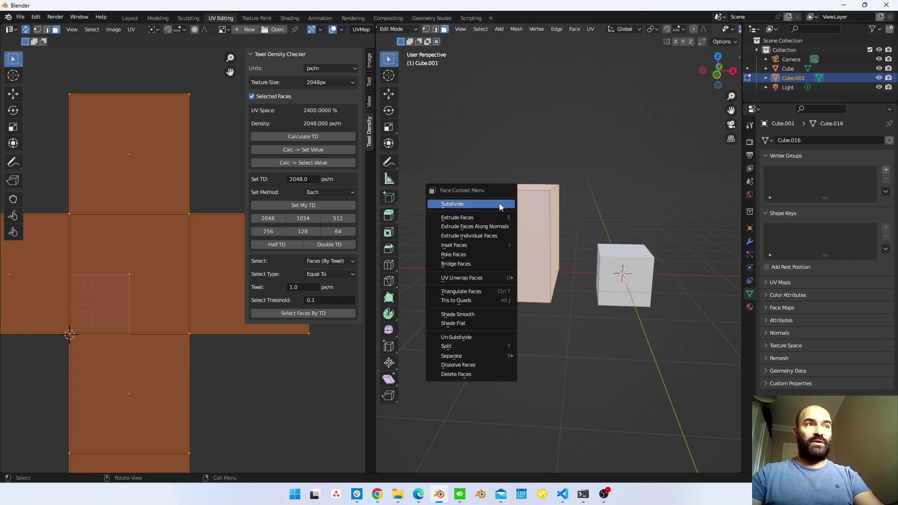
click(500, 205)
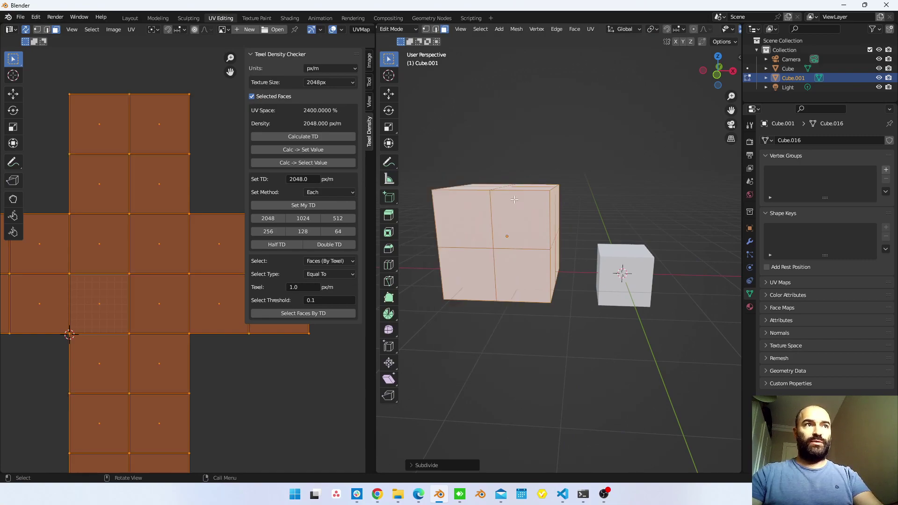
middle_drag(532, 246, 530, 279)
key(alt+a)
key(a)
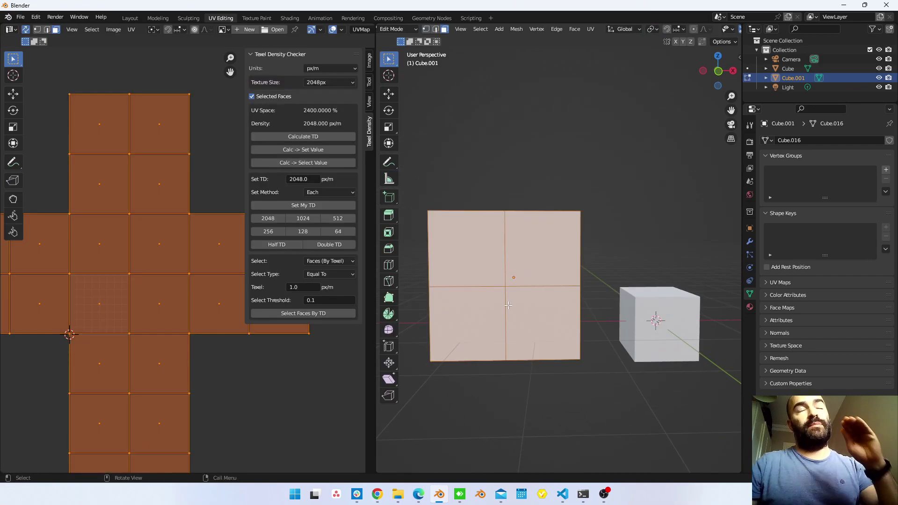
middle_drag(524, 306, 676, 320)
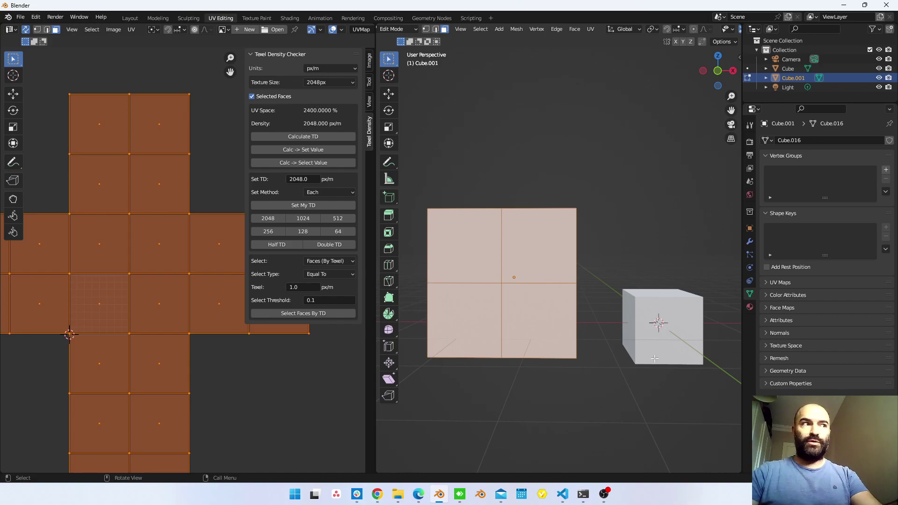
Return to Object Mode, split the 3D viewport horizontally and turn the lower area into a Shader Editor.
middle_drag(612, 271, 602, 300)
key(Tab)
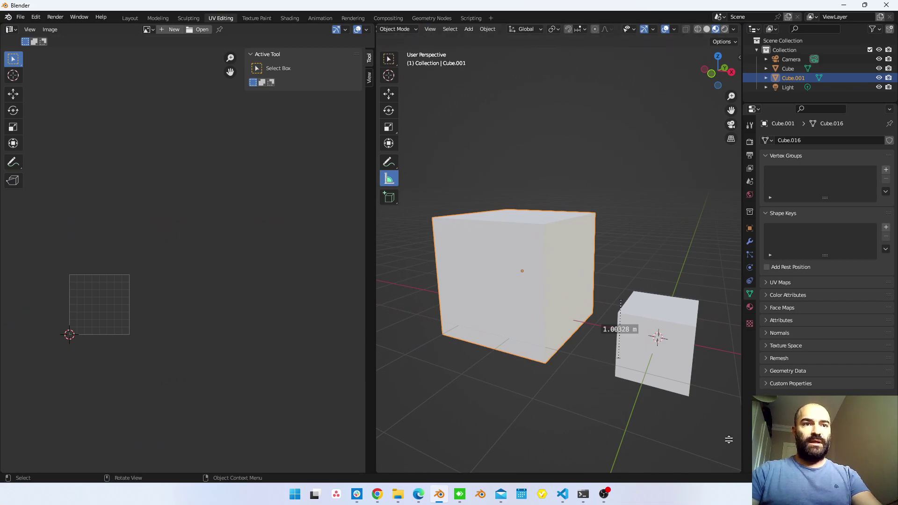
drag(378, 473, 378, 305)
click(394, 311)
click(402, 320)
scroll(383, 310, up, 2)
click(384, 312)
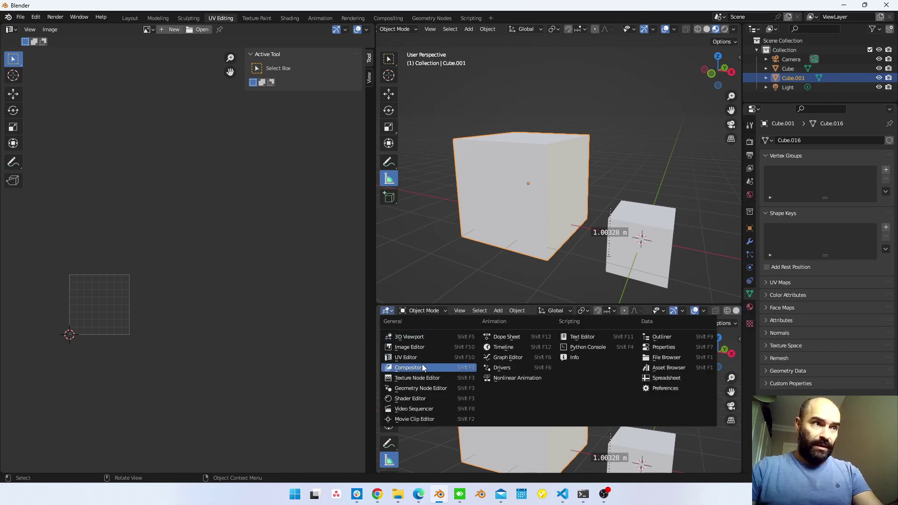
click(415, 401)
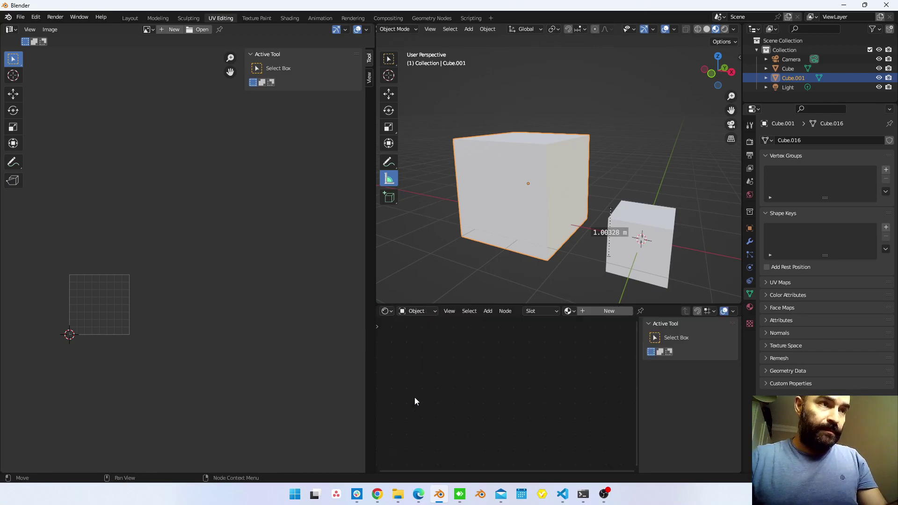
Create a new node-based material for the larger cube and display its material properties.
click(609, 311)
scroll(514, 382, up, 3)
click(514, 382)
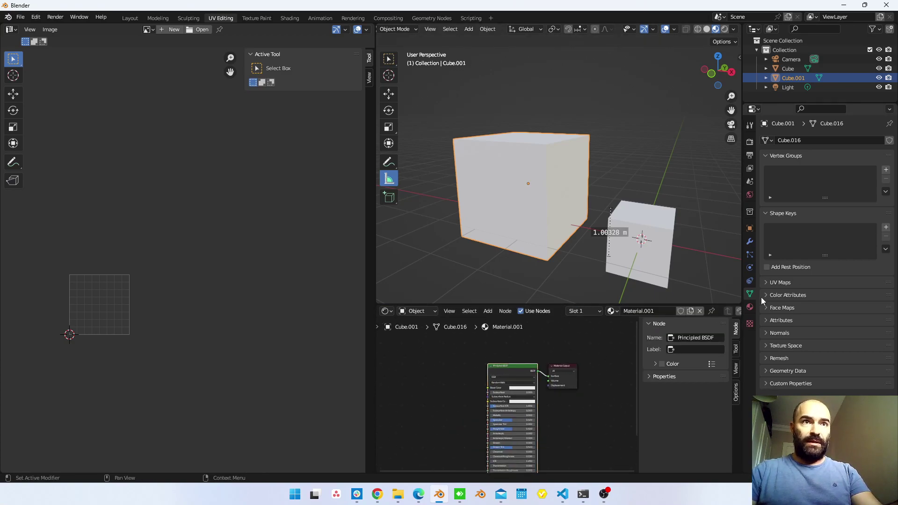
click(751, 307)
click(817, 280)
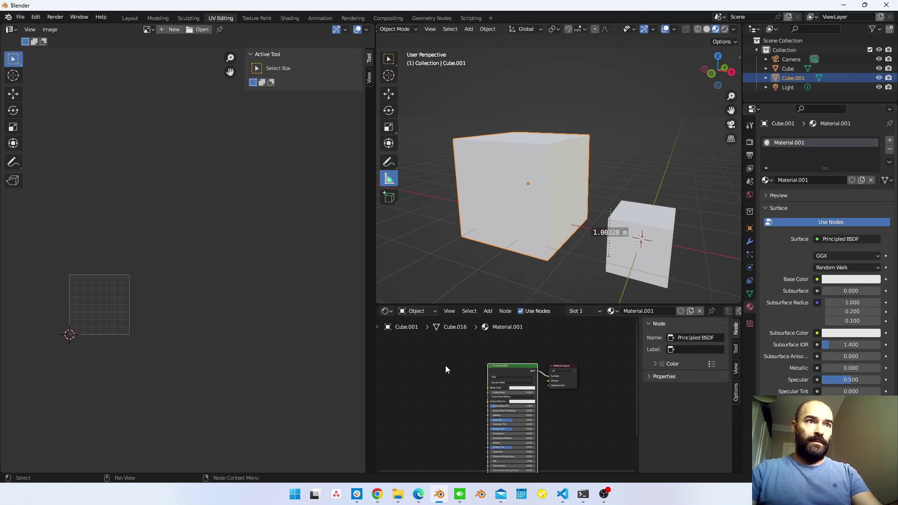
Add an Image Texture node to the larger cube's material and connect its Color output to the Principled BSDF's Base Color.
middle_drag(448, 386, 467, 371)
key(shift+a)
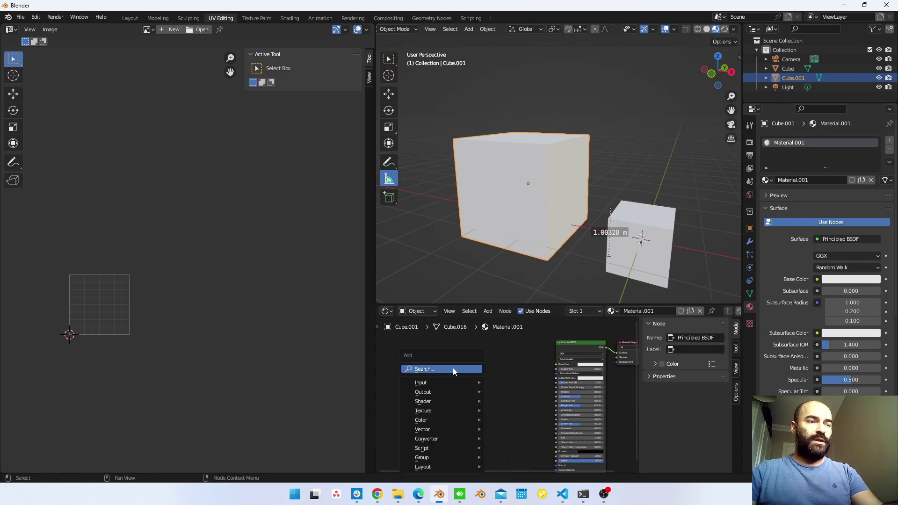
click(453, 369)
text(imag)
key(Return)
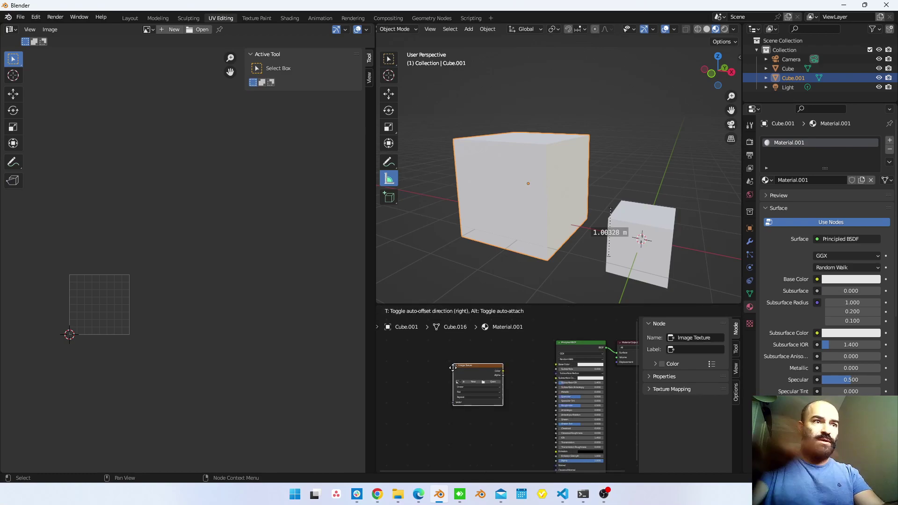
click(498, 388)
scroll(498, 389, up, 1)
middle_drag(499, 390, 465, 418)
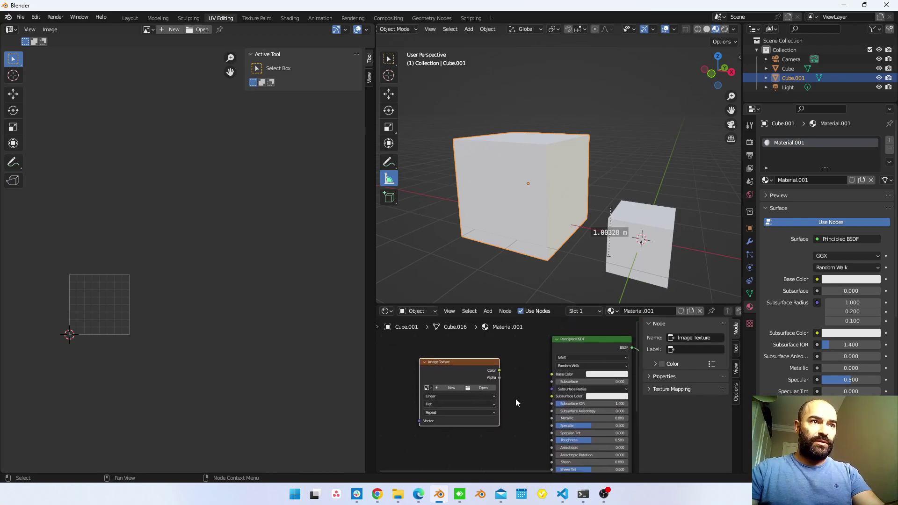
drag(500, 371, 552, 374)
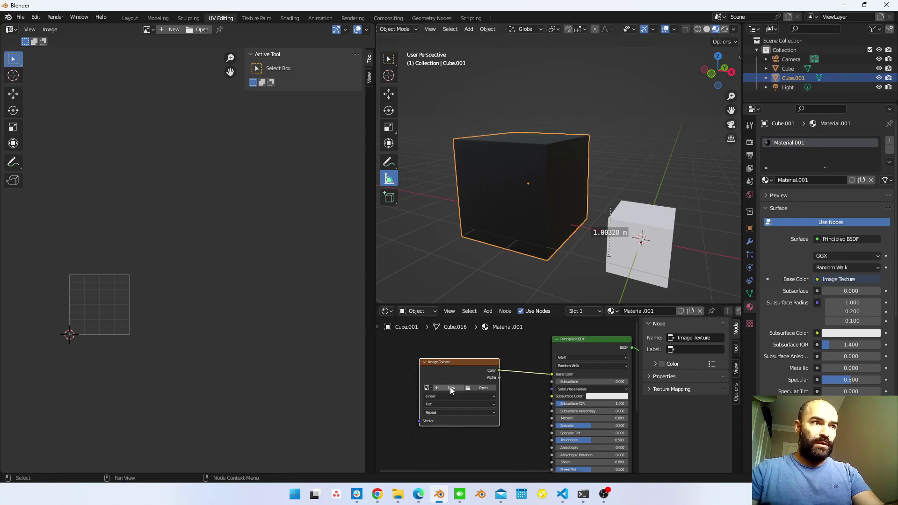
Create a new 1024 x 1024 px image in the Image Texture node with Color Grid as the generated type.
click(451, 388)
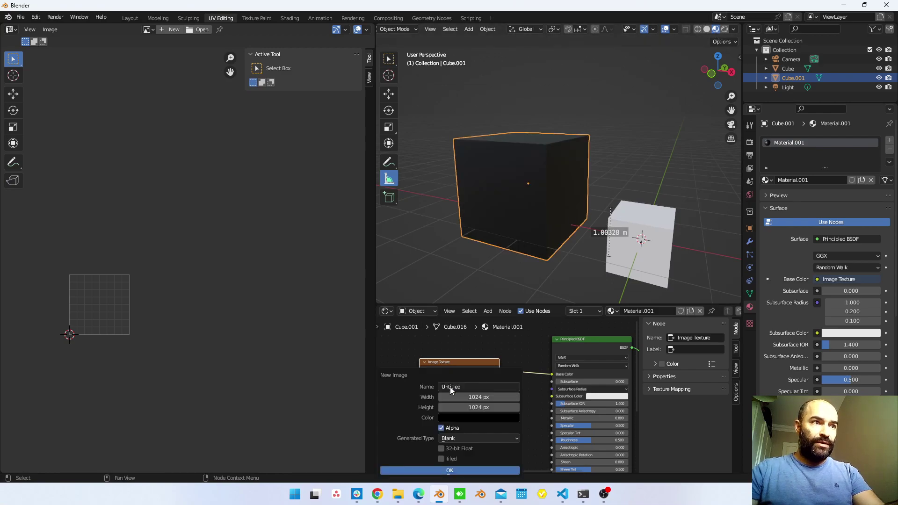
click(481, 439)
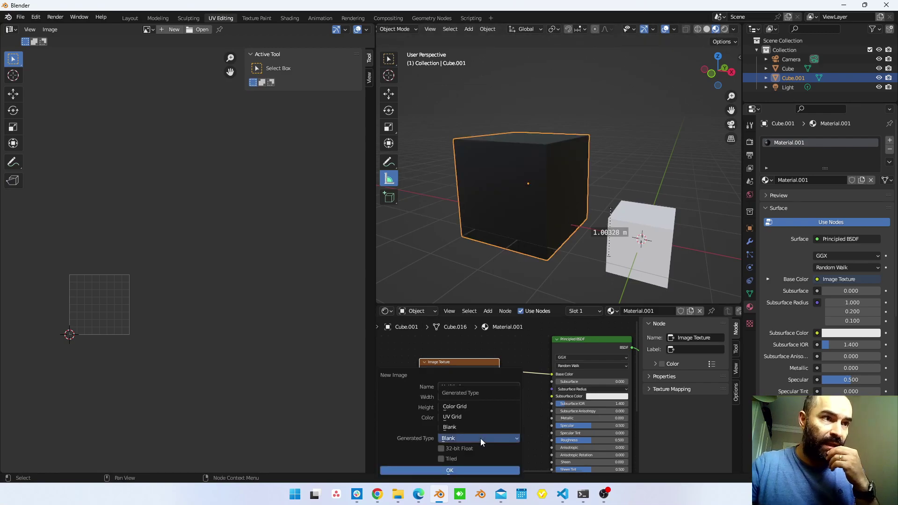
click(473, 405)
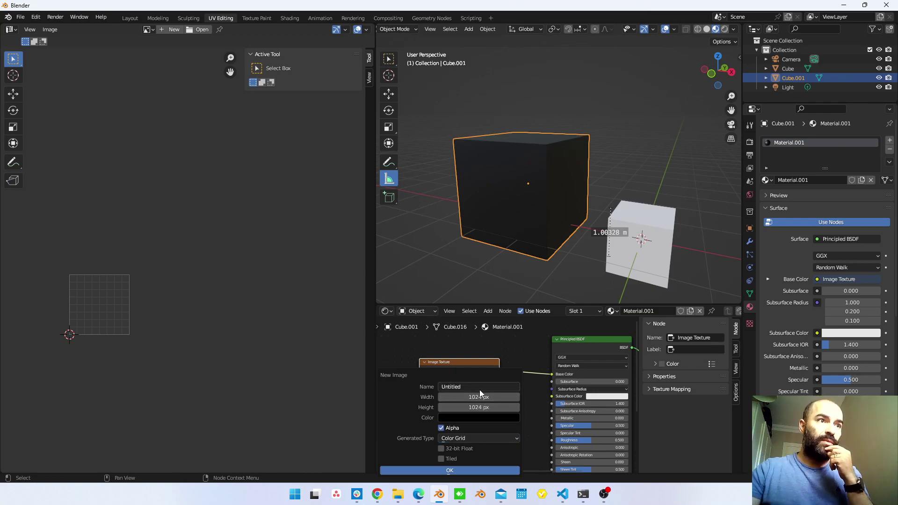
click(452, 472)
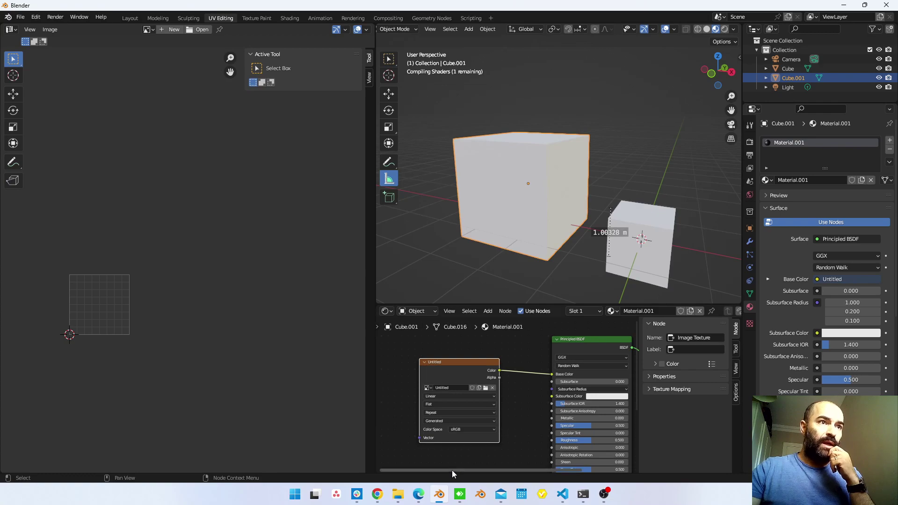
Widen the 3D viewport to fit both cubes and assign the larger cube's color grid material to the smaller cube.
middle_drag(535, 198, 552, 235)
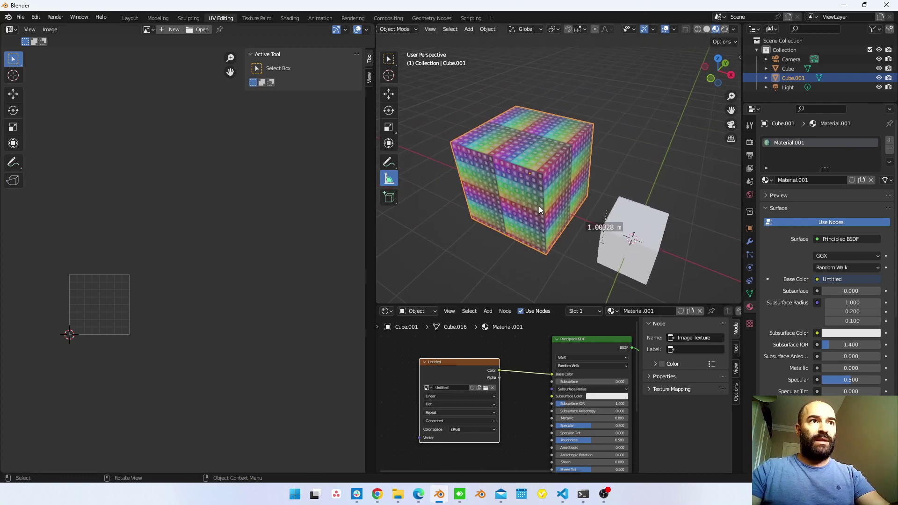
scroll(524, 201, up, 2)
scroll(527, 218, up, 3)
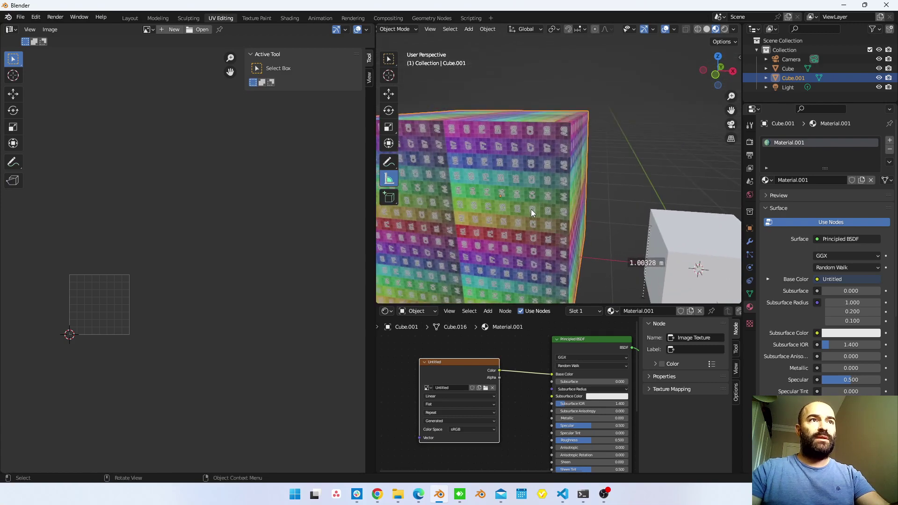
scroll(539, 218, up, 2)
scroll(542, 229, down, 4)
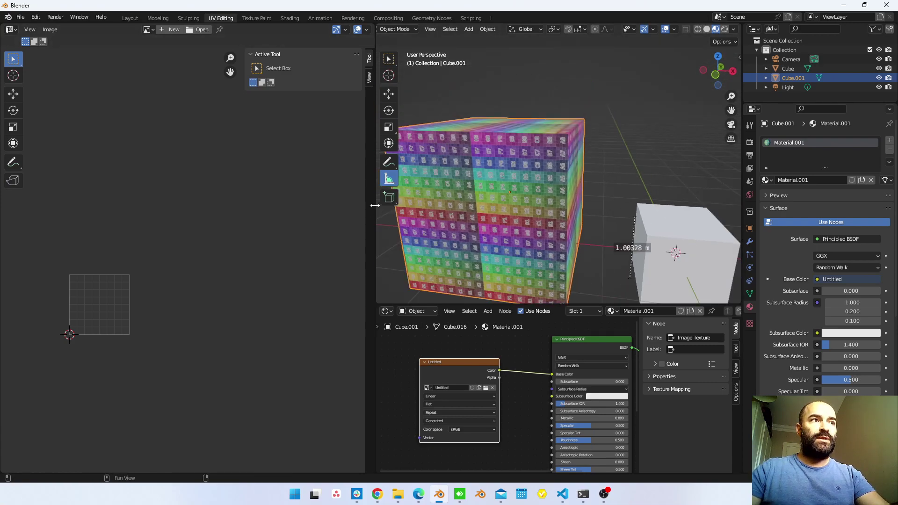
drag(376, 206, 232, 212)
scroll(474, 215, down, 2)
middle_drag(474, 216, 527, 214)
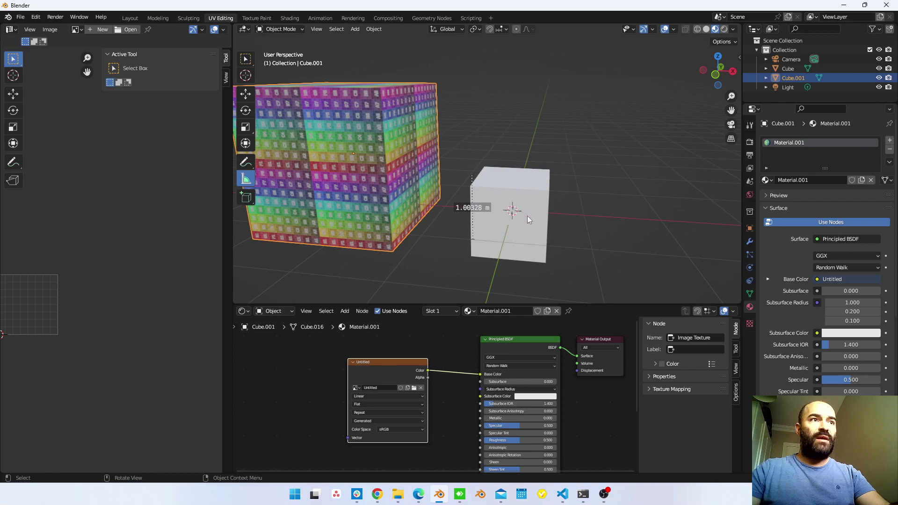
drag(474, 298, 505, 243)
mouse_move(504, 245)
middle_down()
mouse_move(491, 247)
mouse_move(505, 240)
middle_up()
In front view, move the larger cube close beside the smaller one with their bottom edges level to compare the grids.
key(KP_1)
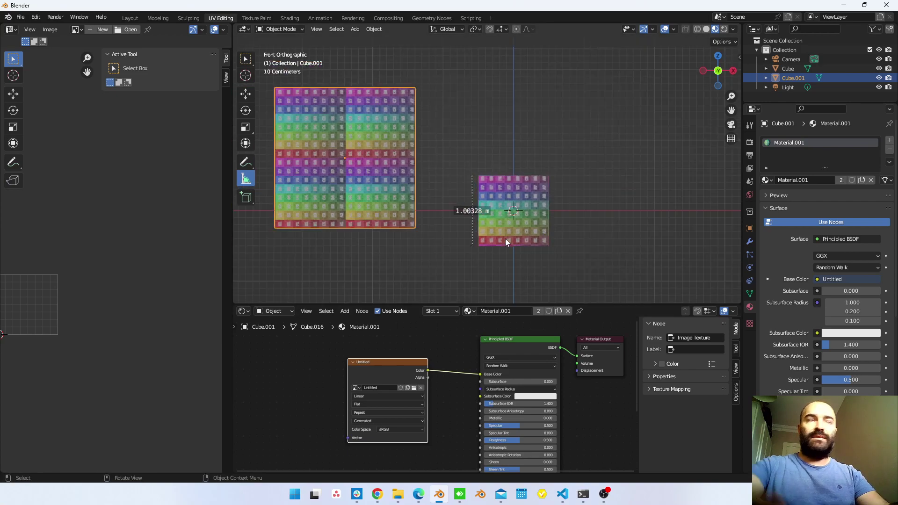
scroll(506, 238, up, 1)
shift+middle_drag(398, 204, 443, 217)
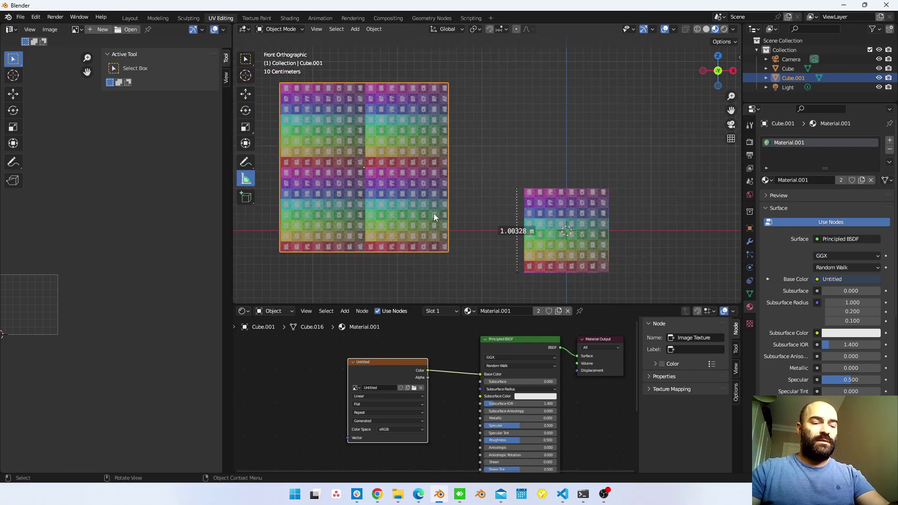
key(g)
click(501, 238)
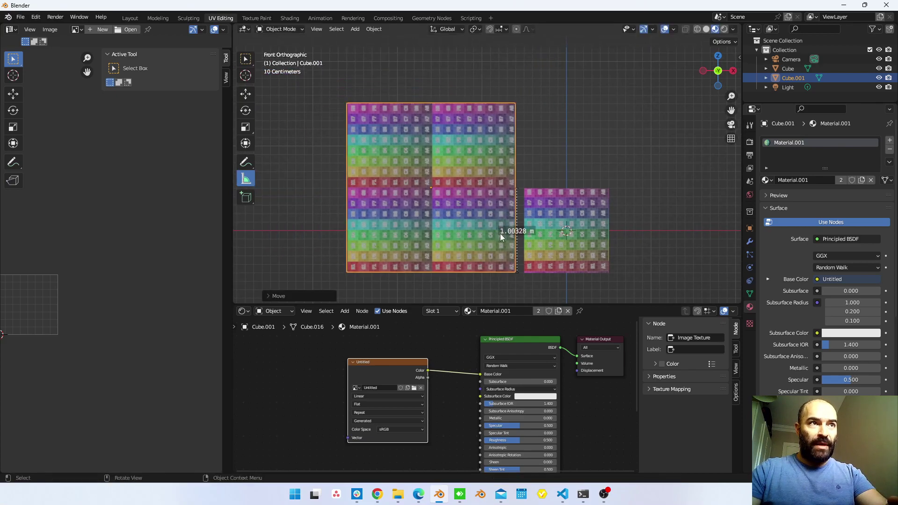
scroll(503, 239, up, 4)
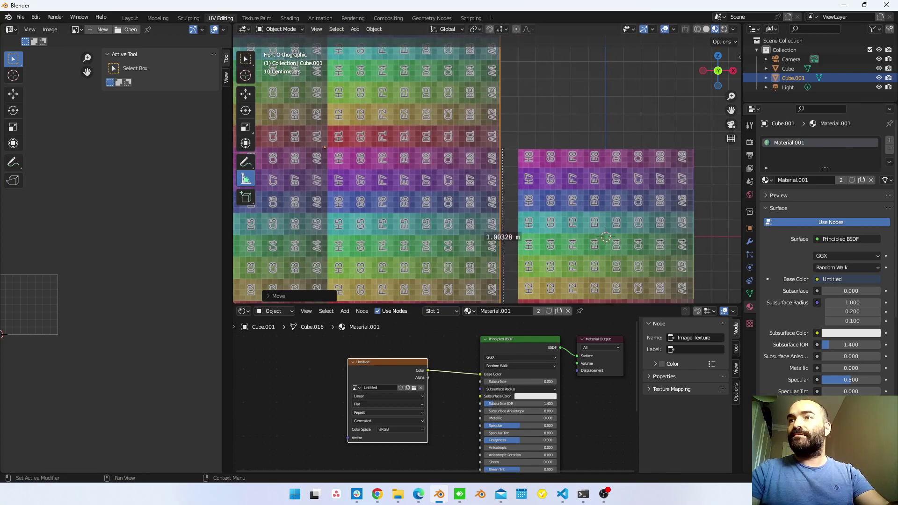